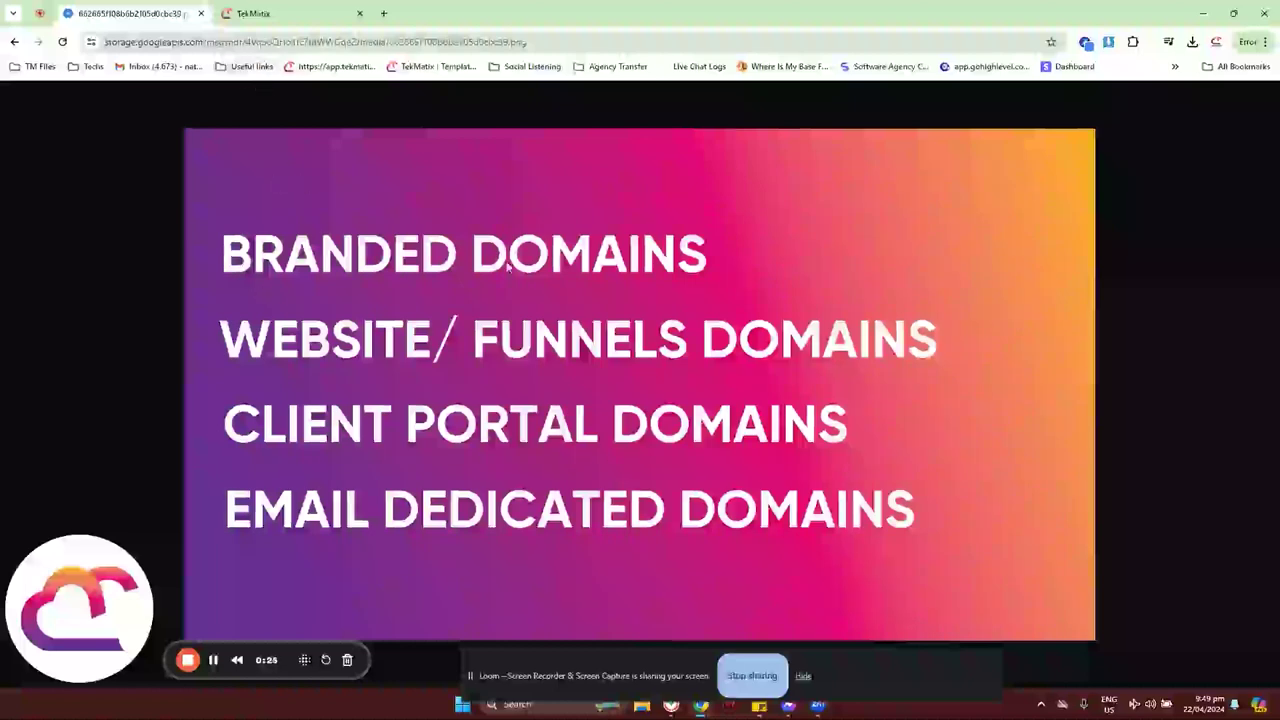
Switch to TekMatix, open the business profile settings and read the CNAME hint for the Branded Domain.
{"action": "left_click", "coordinate": [242, 24]}
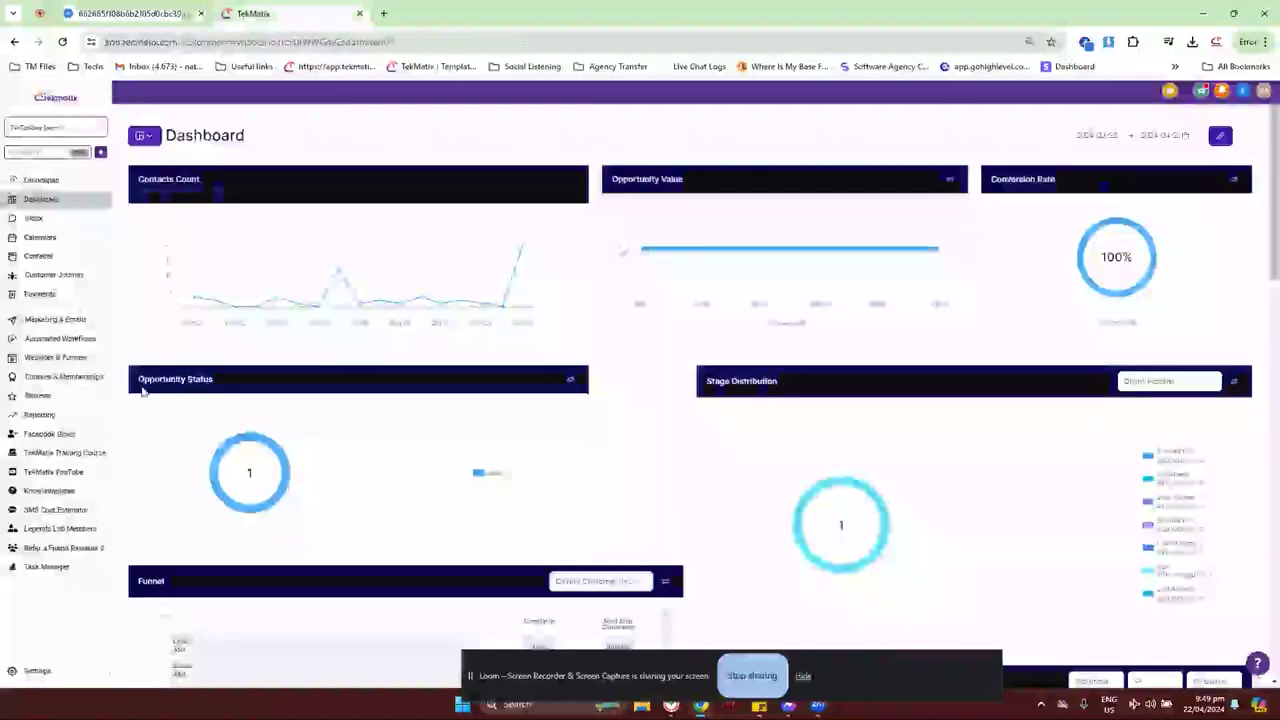
{"action": "left_click", "coordinate": [37, 672]}
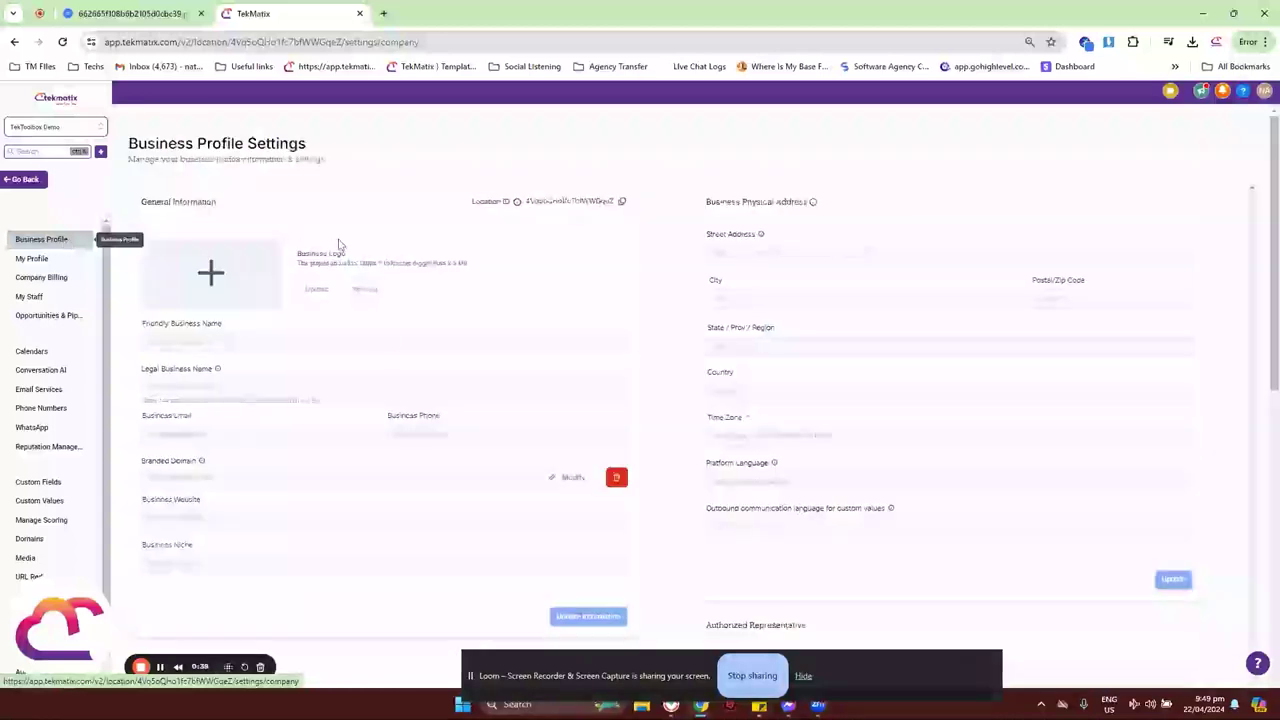
{"action": "scroll", "coordinate": [369, 376], "scroll_direction": "down", "scroll_amount": 2}
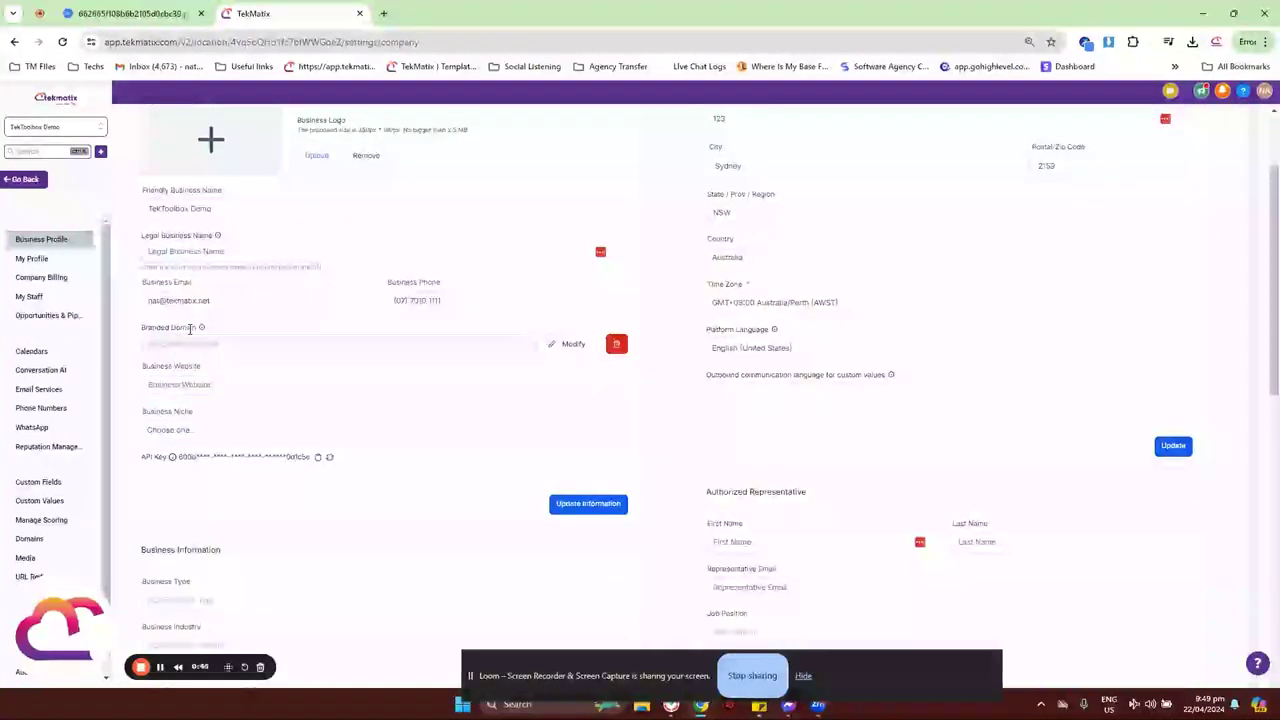
{"action": "mouse_move", "coordinate": [205, 329]}
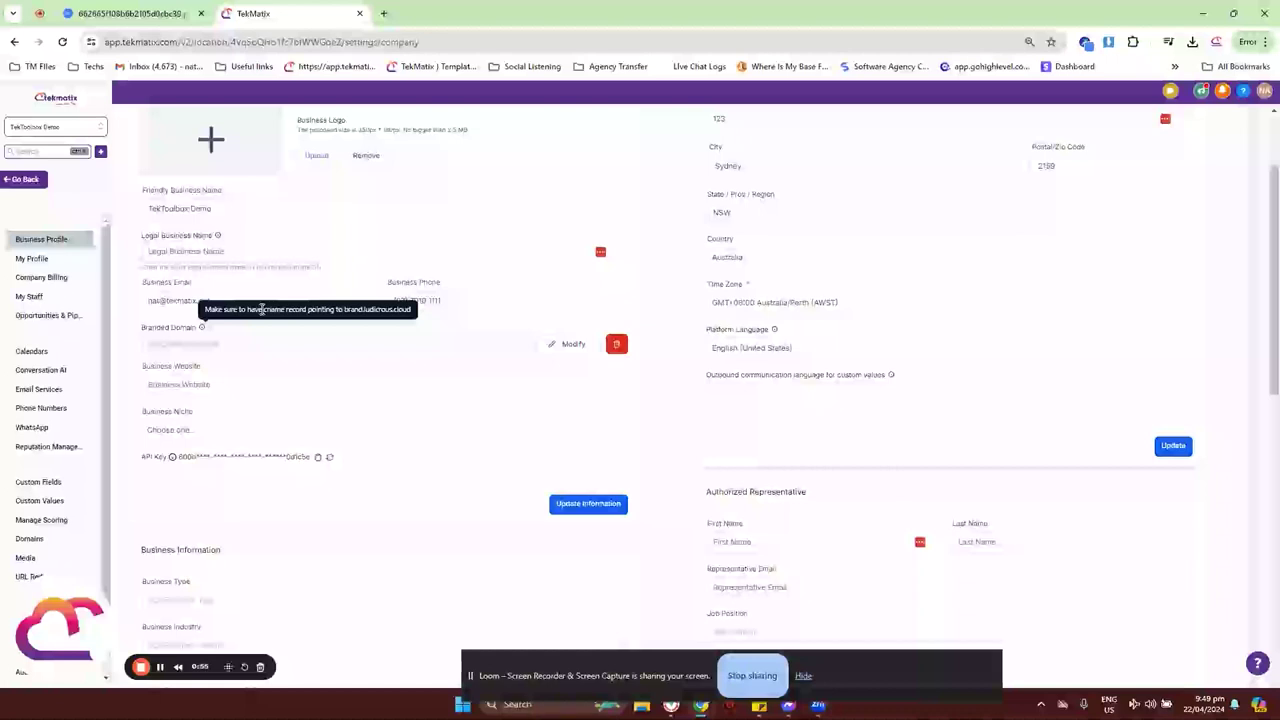
{"action": "left_click_drag", "start_coordinate": [344, 310], "coordinate": [413, 318]}
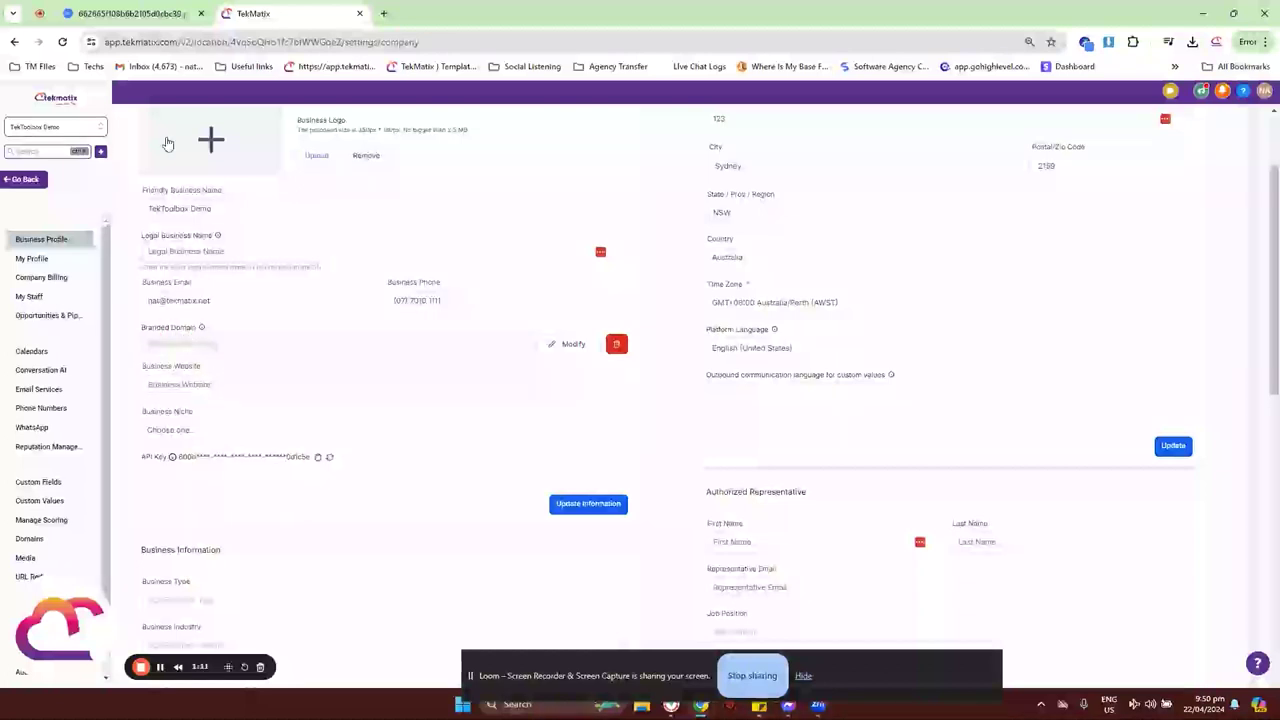
Check the domain types on the overview slide and open the account's Domains settings in TekMatix.
{"action": "left_click", "coordinate": [125, 18]}
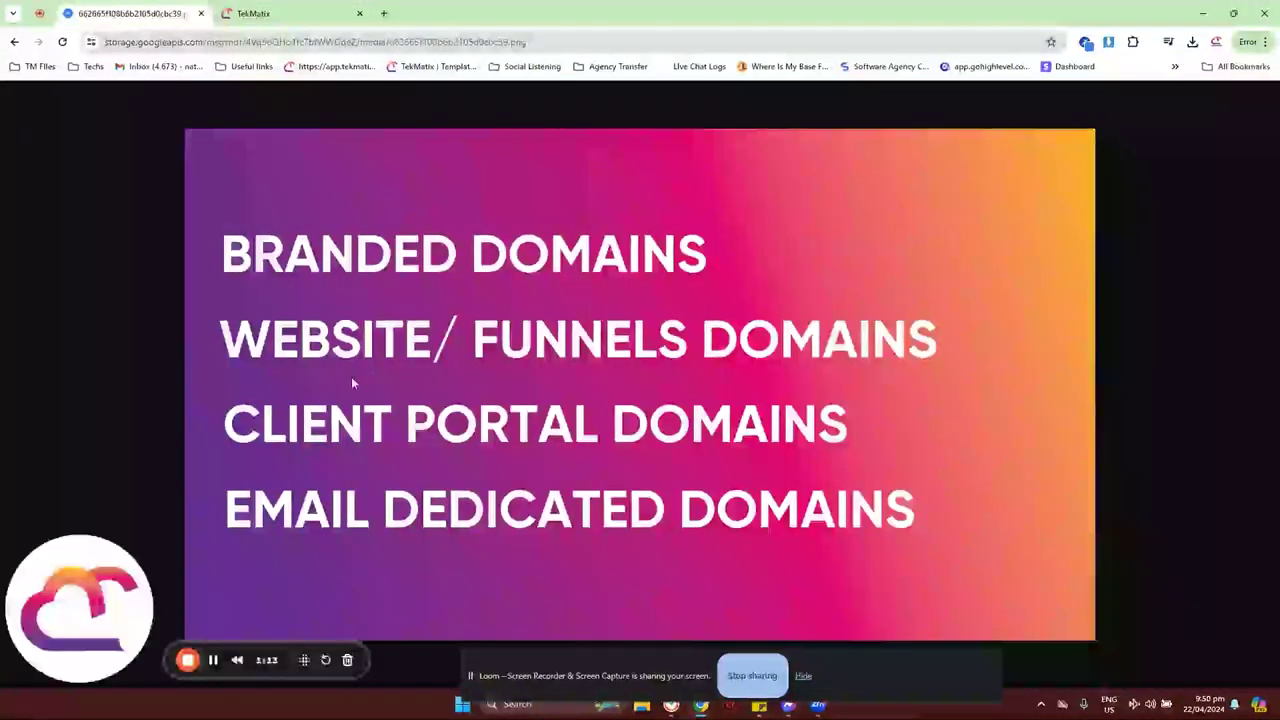
{"action": "left_click", "coordinate": [265, 18]}
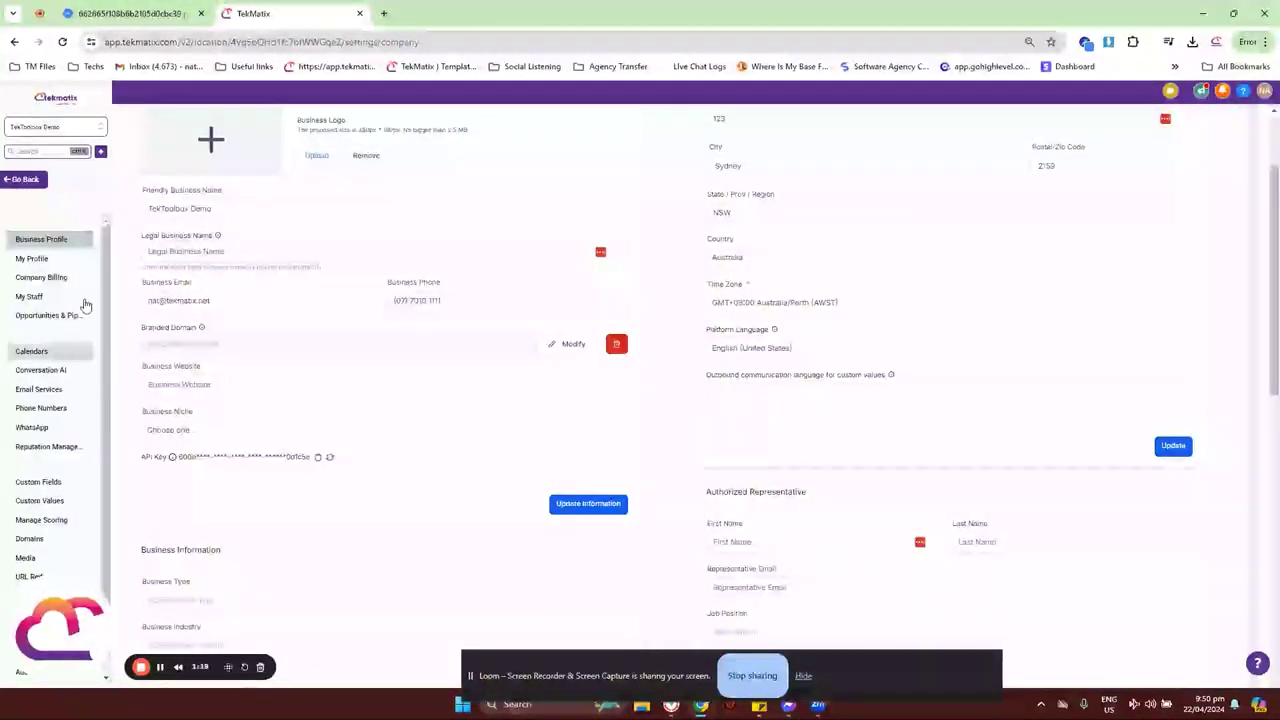
{"action": "scroll", "coordinate": [86, 345], "scroll_direction": "down", "scroll_amount": 1}
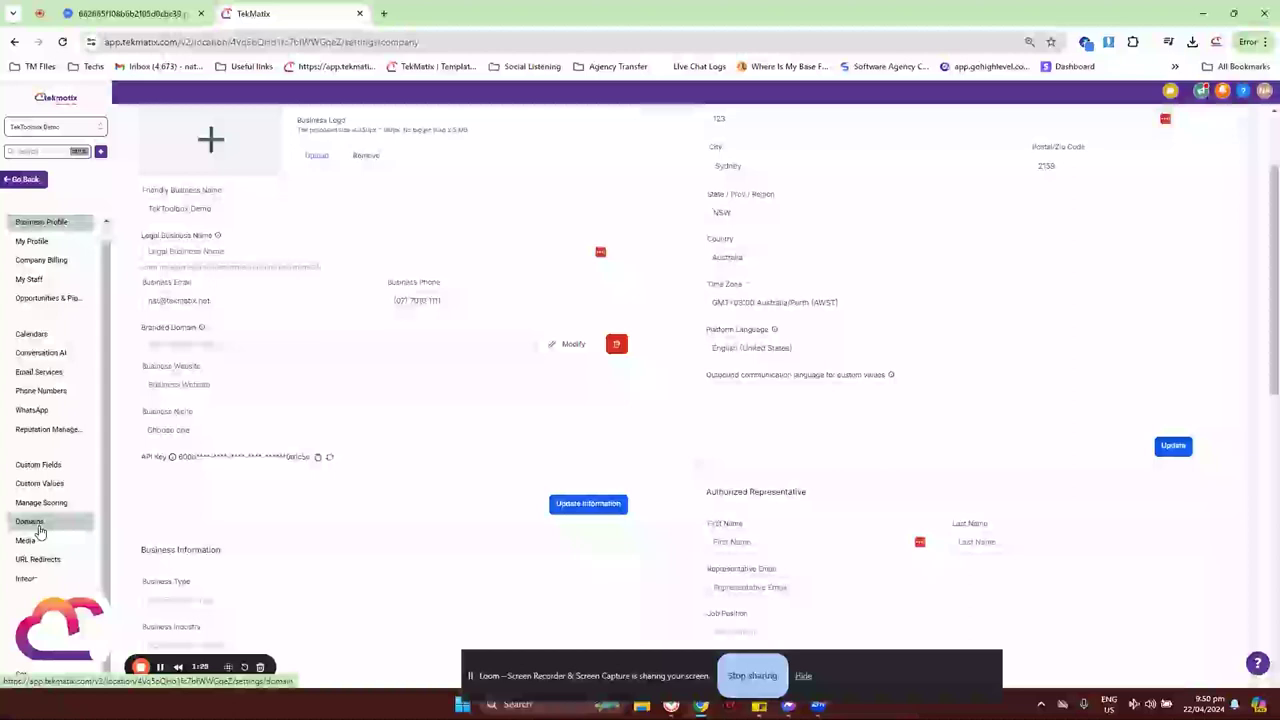
{"action": "left_click", "coordinate": [38, 528]}
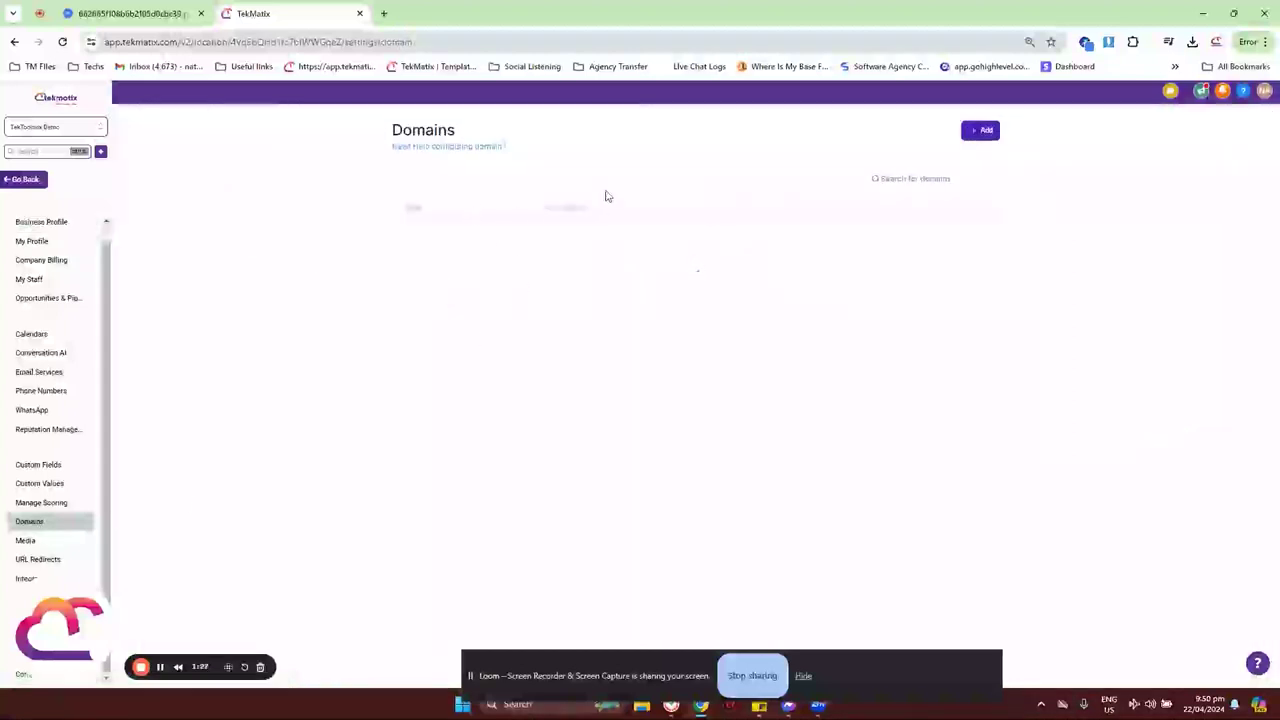
Start connecting a domain with the URL tekmatix.net and bring up the records for manual setup.
{"action": "left_click", "coordinate": [984, 132]}
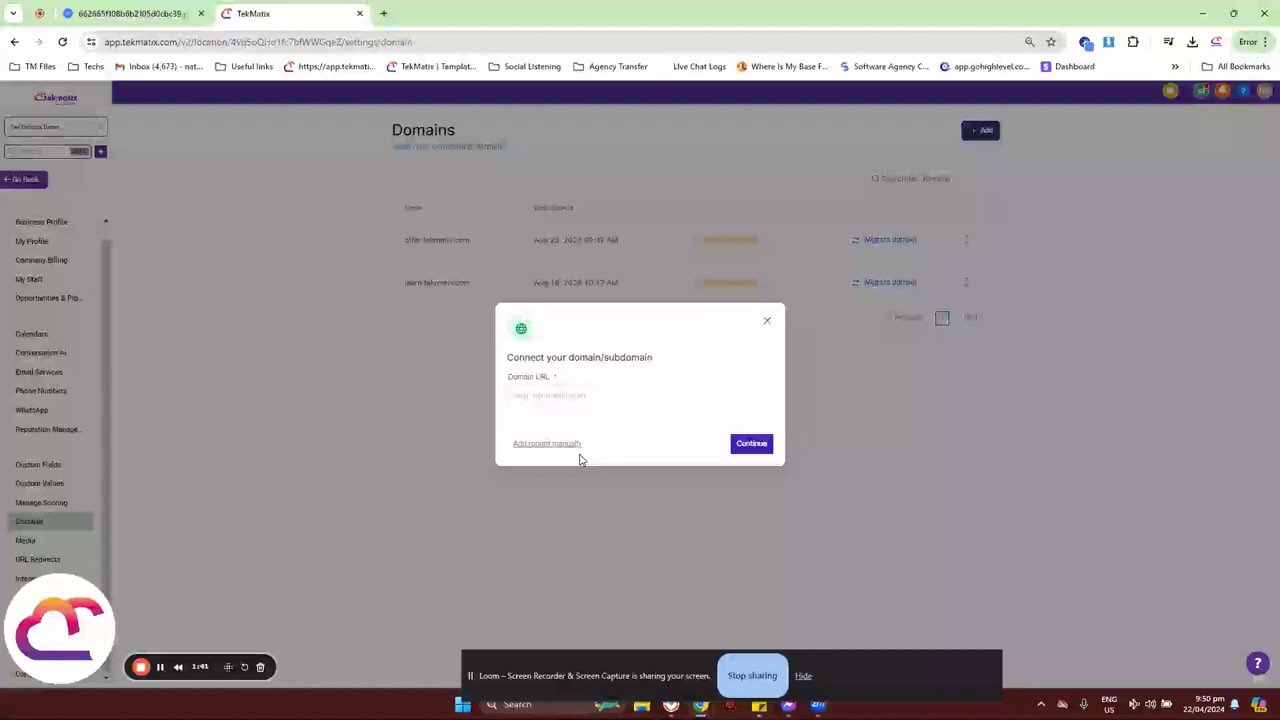
{"action": "left_click", "coordinate": [580, 396]}
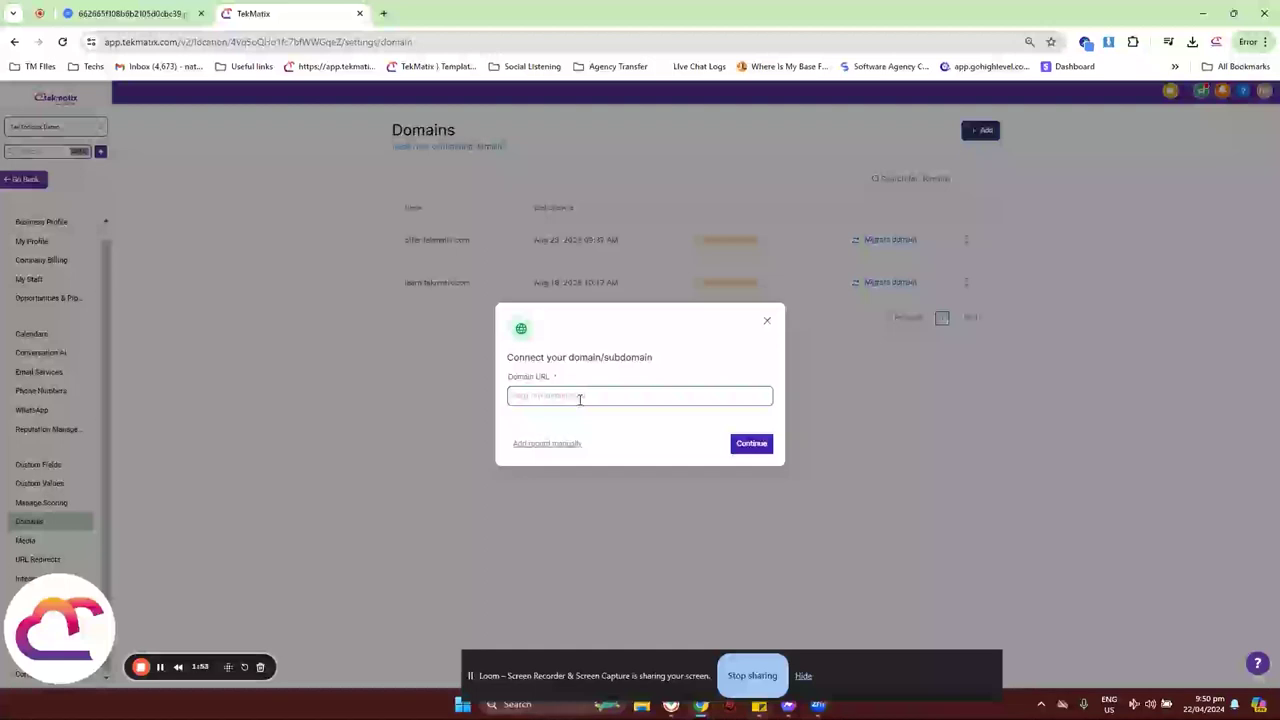
{"action": "left_click", "coordinate": [548, 445]}
{"action": "left_click", "coordinate": [562, 396]}
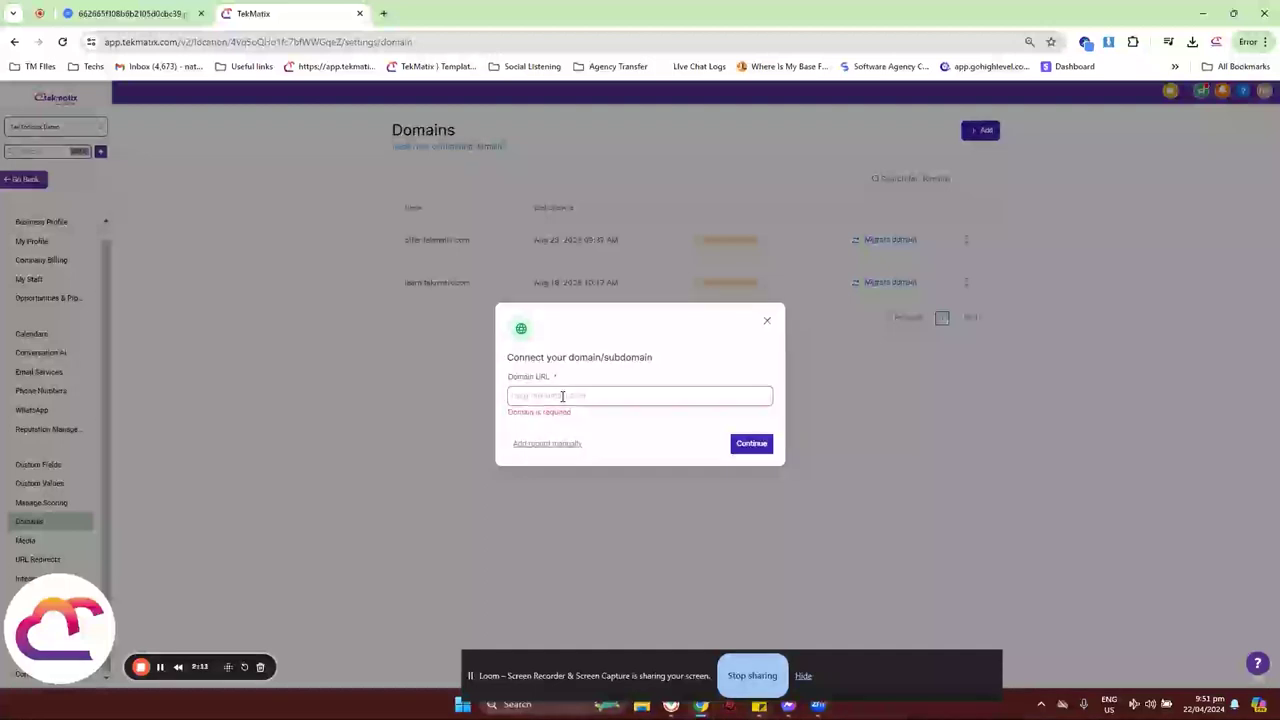
{"action": "type", "text": "tekmati"}
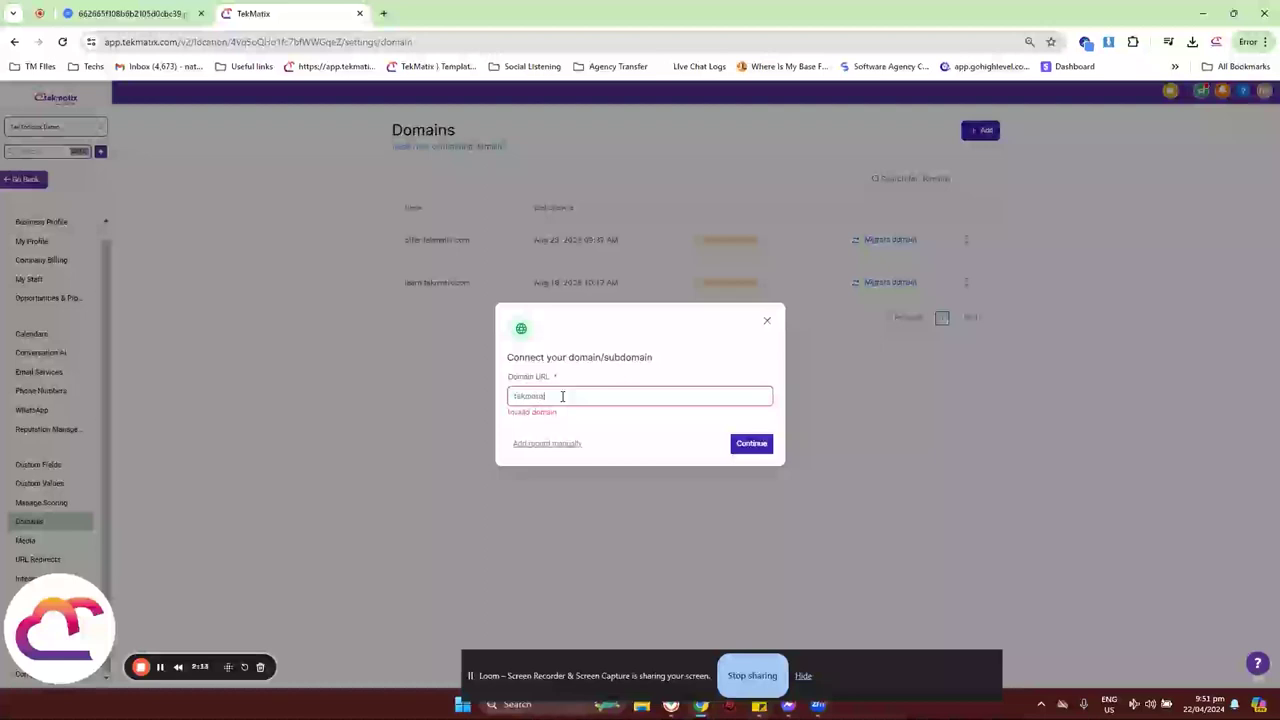
{"action": "type", "text": "x.com"}
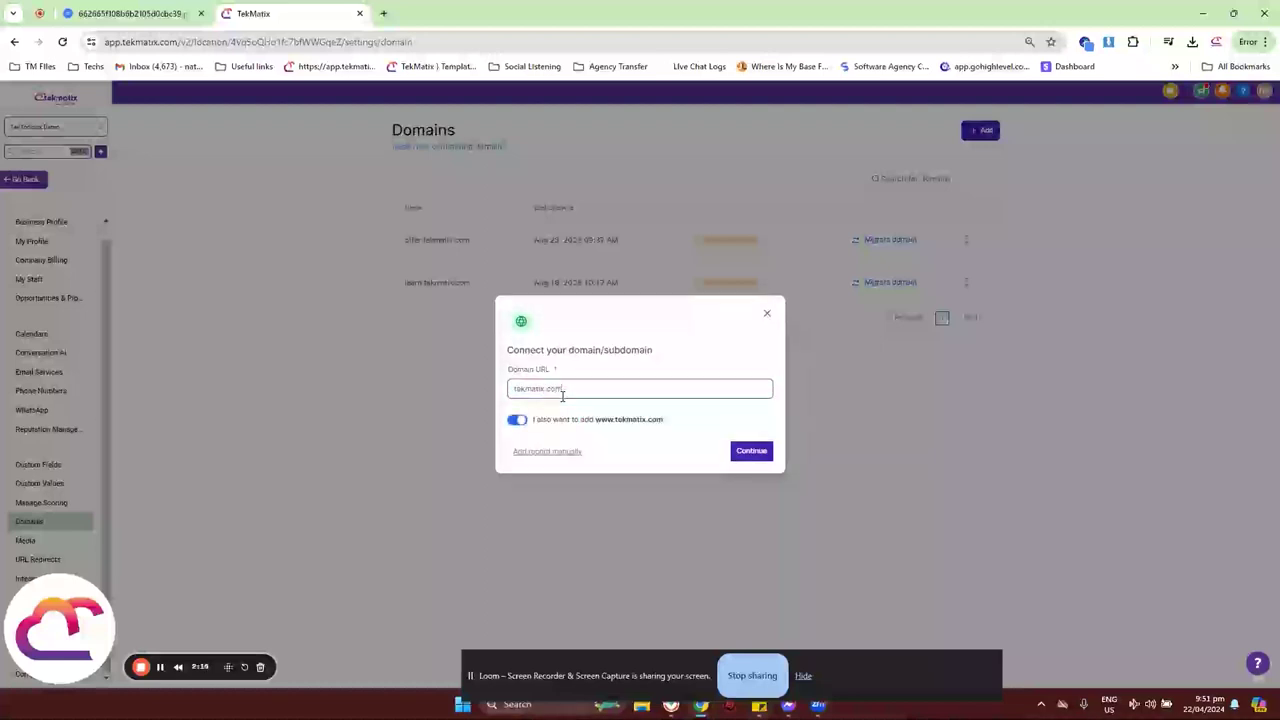
{"action": "key", "text": "BackSpace"}
{"action": "key", "text": "BackSpace"}
{"action": "key", "text": "BackSpace"}
{"action": "type", "text": "net"}
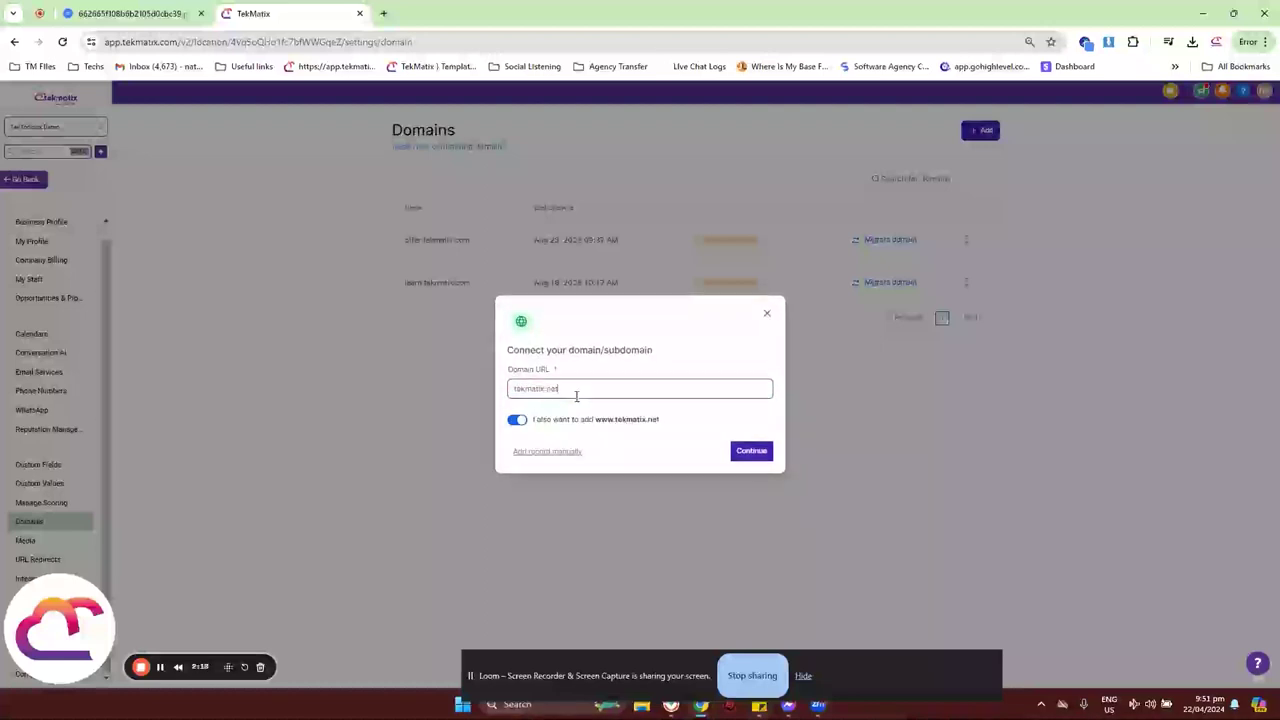
{"action": "left_click", "coordinate": [563, 457]}
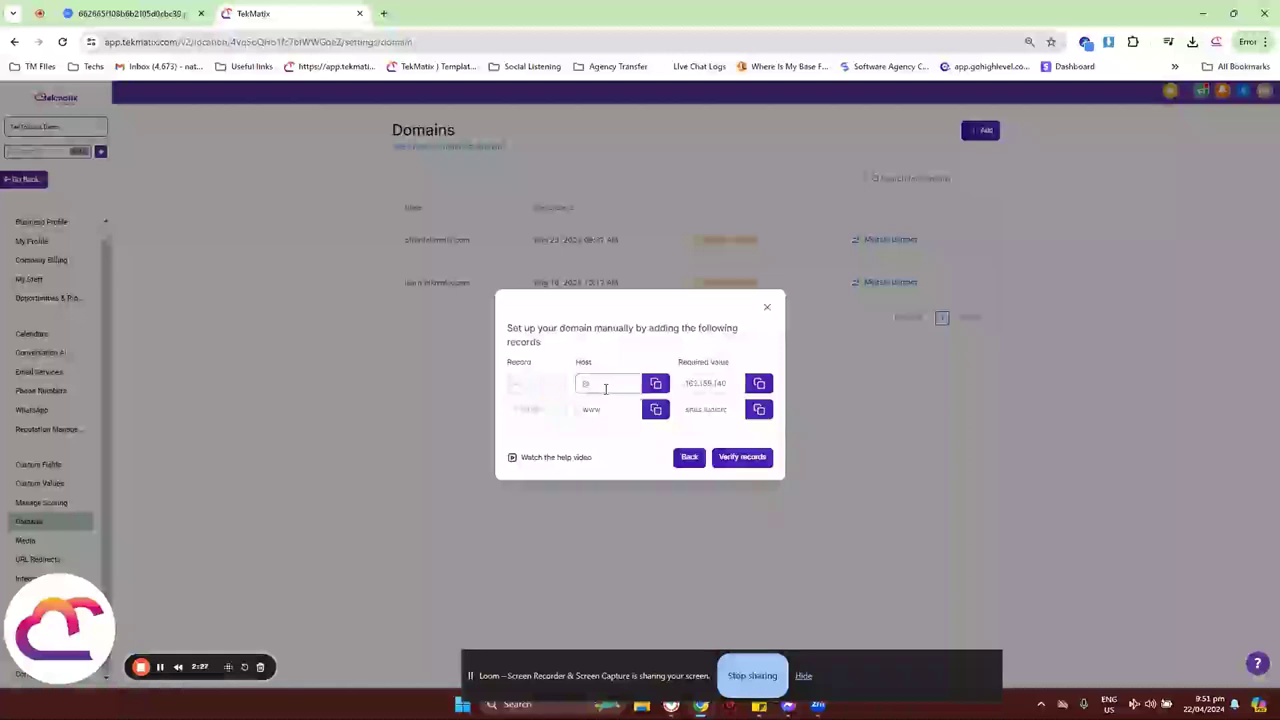
Examine the hosts and required values of both DNS records and return to the domain URL entry.
{"action": "left_click", "coordinate": [722, 382]}
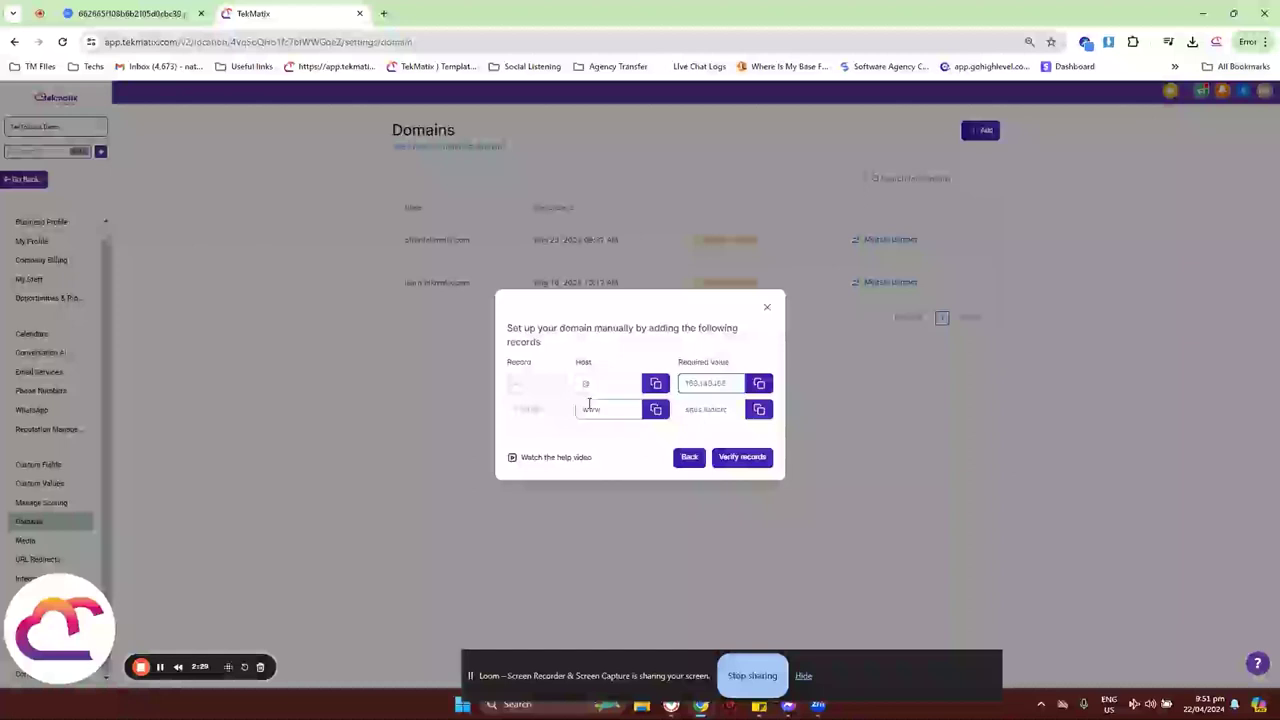
{"action": "left_click_drag", "start_coordinate": [608, 408], "coordinate": [577, 409]}
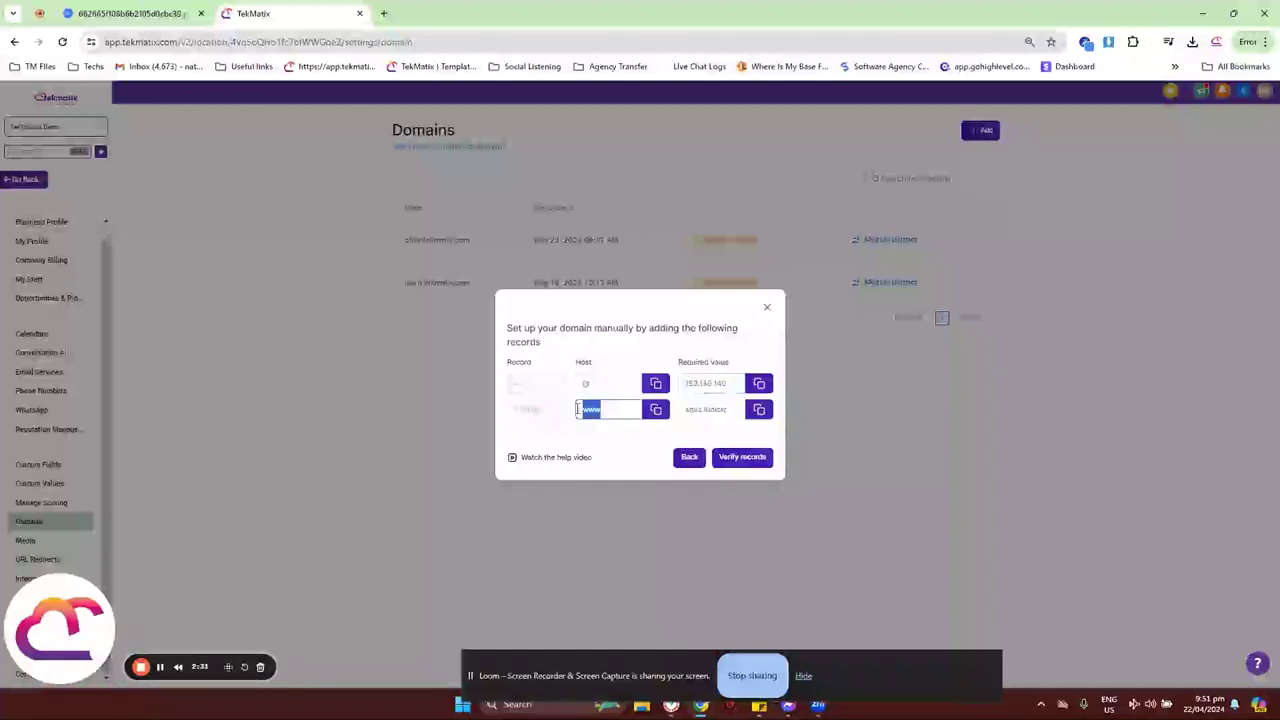
{"action": "left_click_drag", "start_coordinate": [685, 410], "coordinate": [733, 410]}
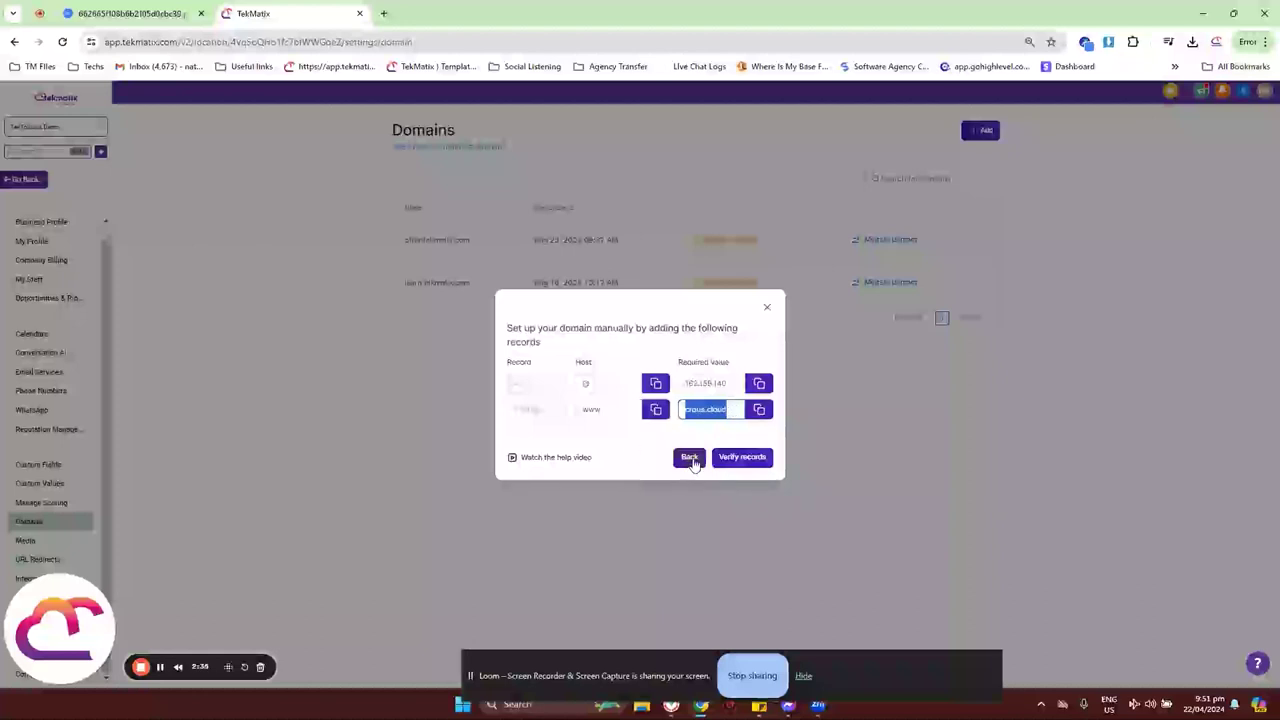
{"action": "left_click", "coordinate": [689, 457]}
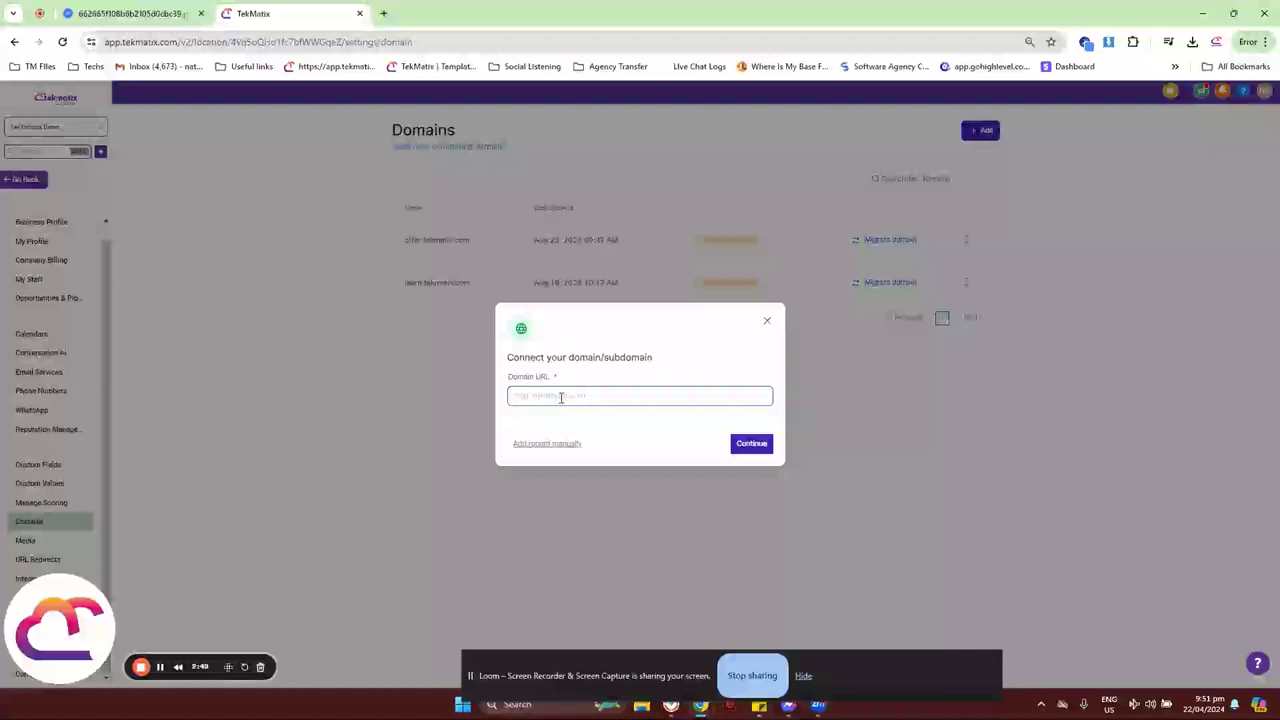
{"action": "type", "text": "tekma.domain.com"}
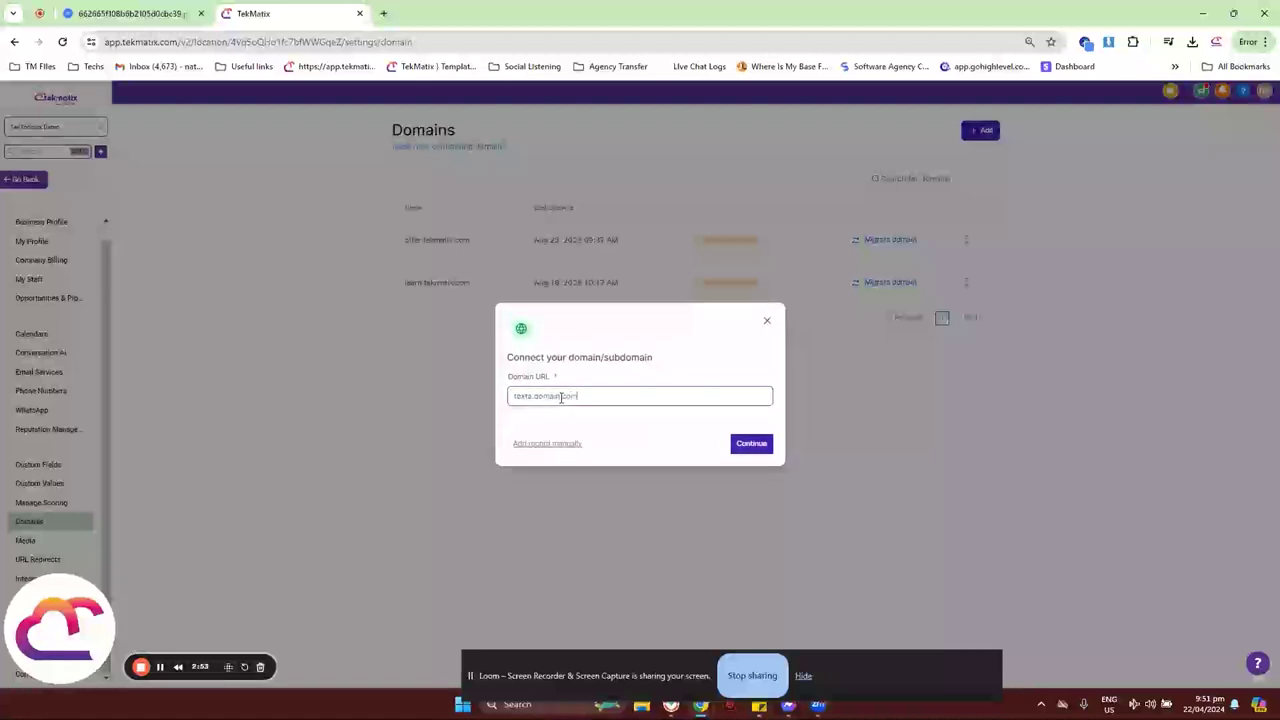
{"action": "mouse_move", "coordinate": [533, 395]}
{"action": "left_mouse_down"}
{"action": "mouse_move", "coordinate": [508, 396]}
{"action": "mouse_move", "coordinate": [564, 396]}
{"action": "mouse_move", "coordinate": [512, 396]}
{"action": "left_mouse_up"}
{"action": "left_click", "coordinate": [557, 396]}
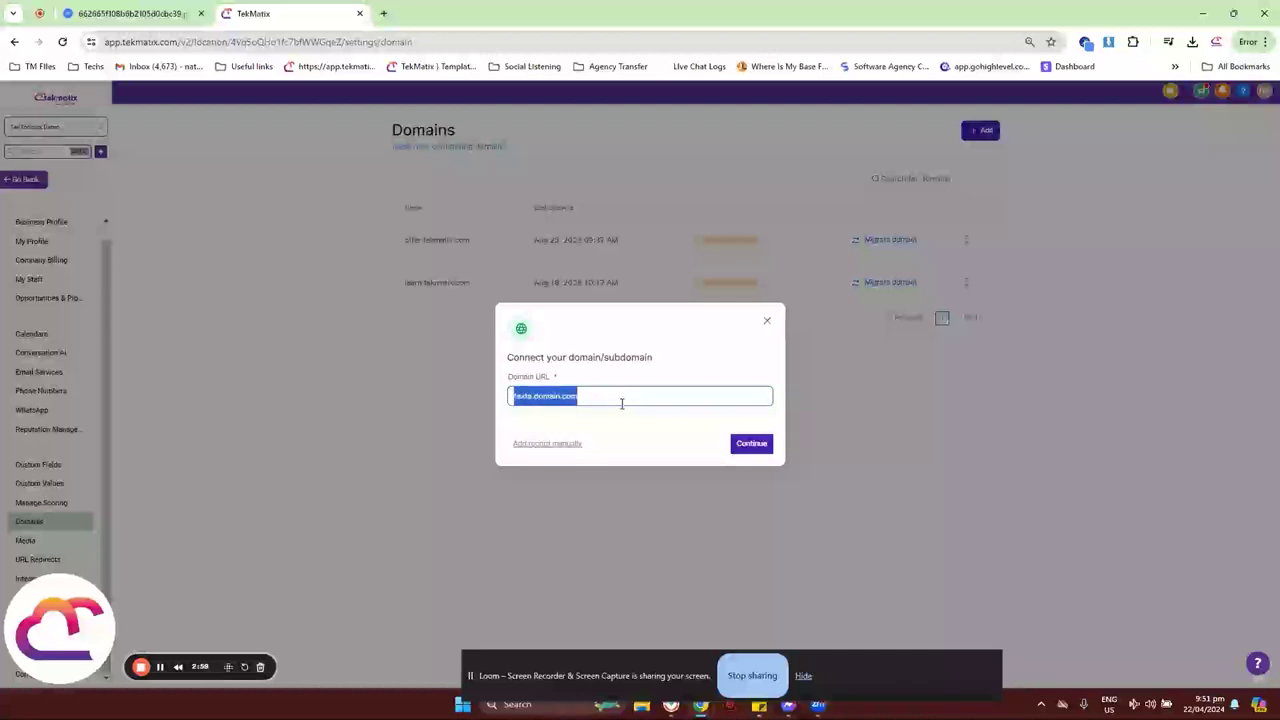
{"action": "left_click_drag", "start_coordinate": [620, 397], "coordinate": [521, 404]}
{"action": "key", "text": "BackSpace"}
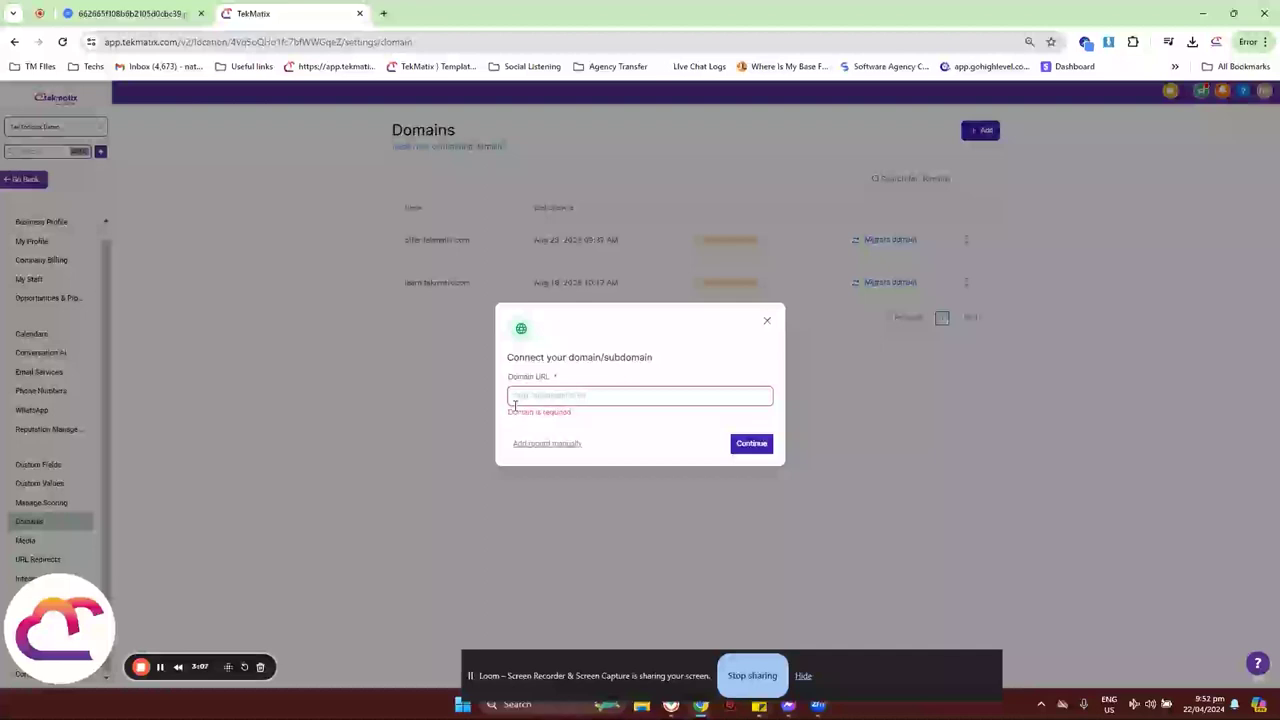
Examine the manual DNS record for the subdomain learn.tekmatix.net and close the dialog without connecting it.
{"action": "type", "text": "learn.tekmatix.net"}
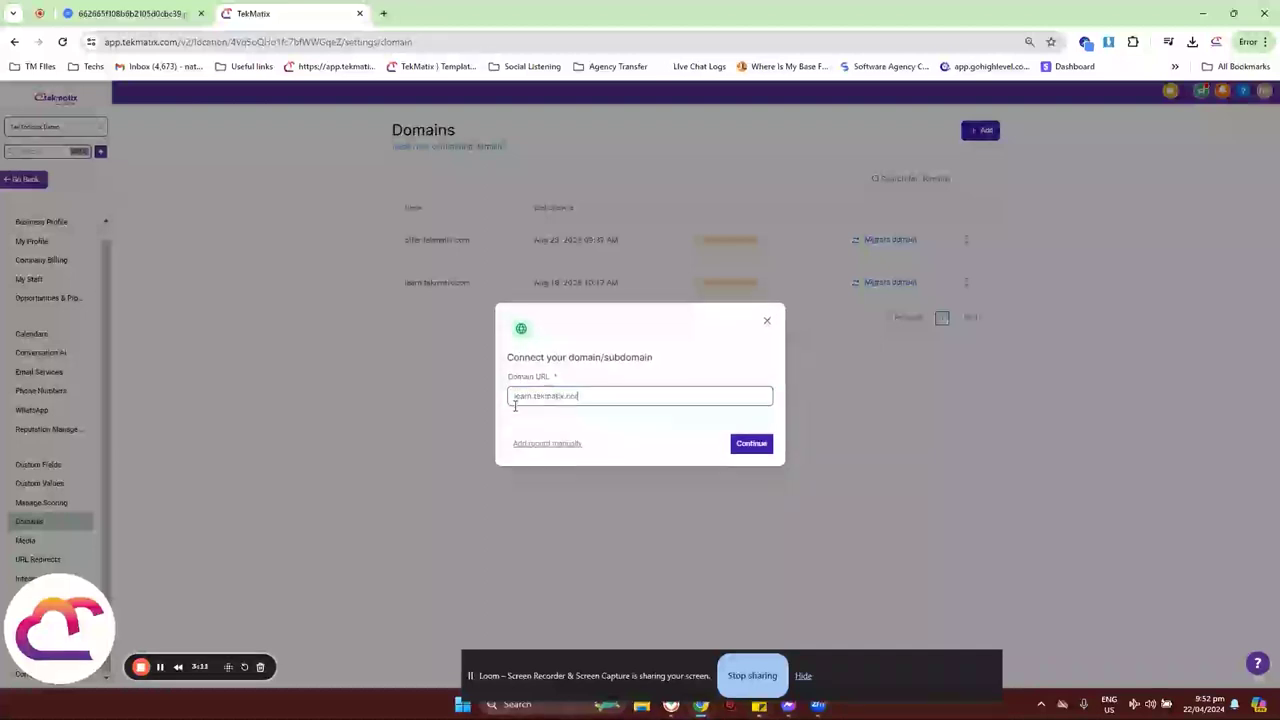
{"action": "left_click", "coordinate": [553, 445]}
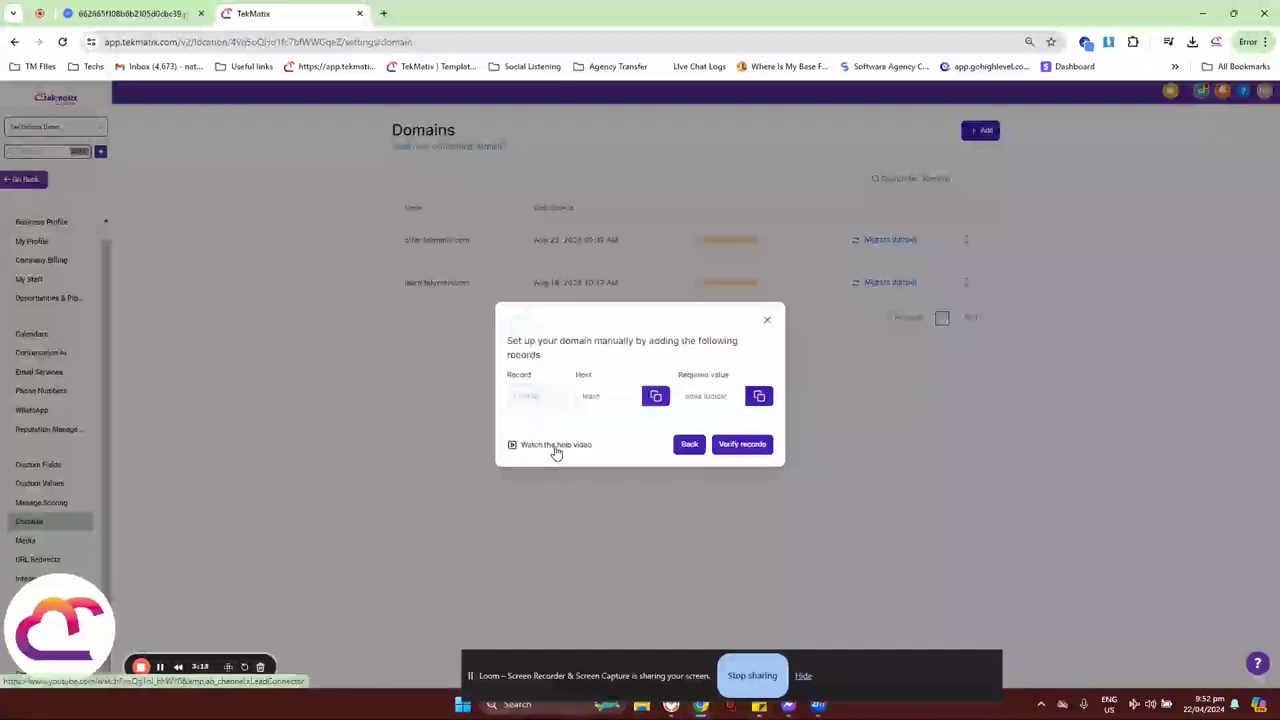
{"action": "left_click", "coordinate": [700, 397]}
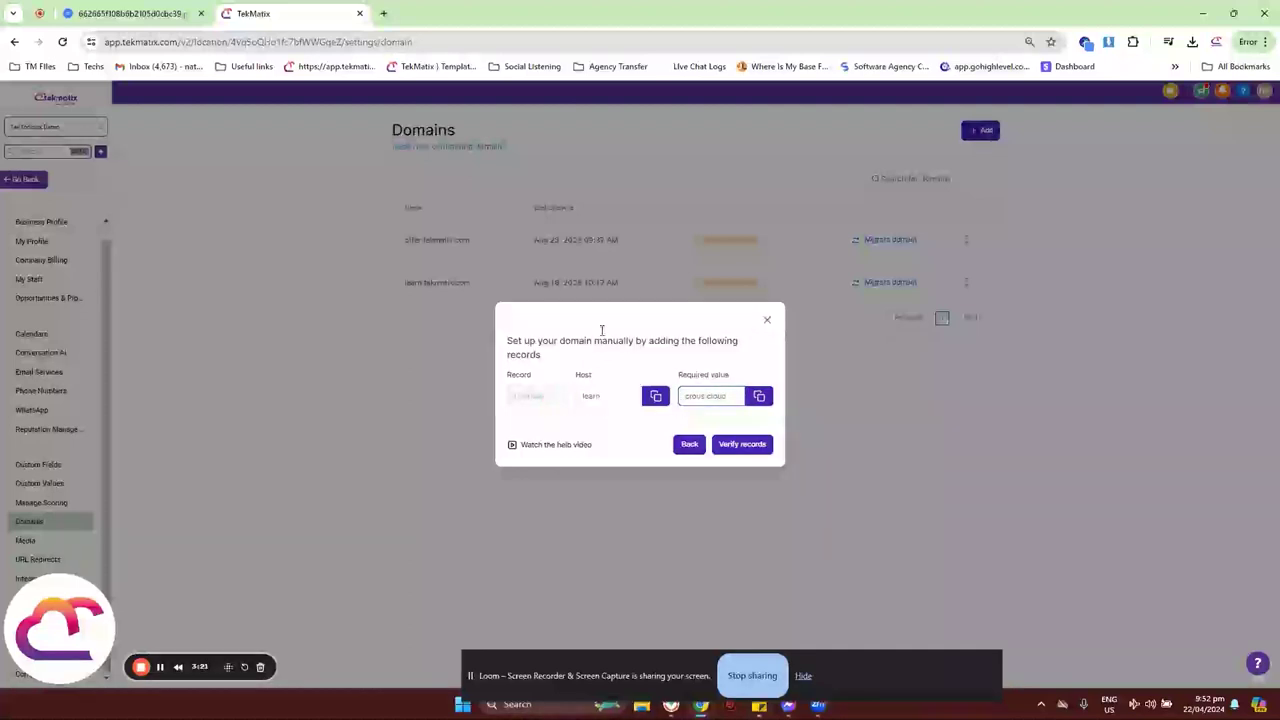
{"action": "left_click", "coordinate": [688, 444]}
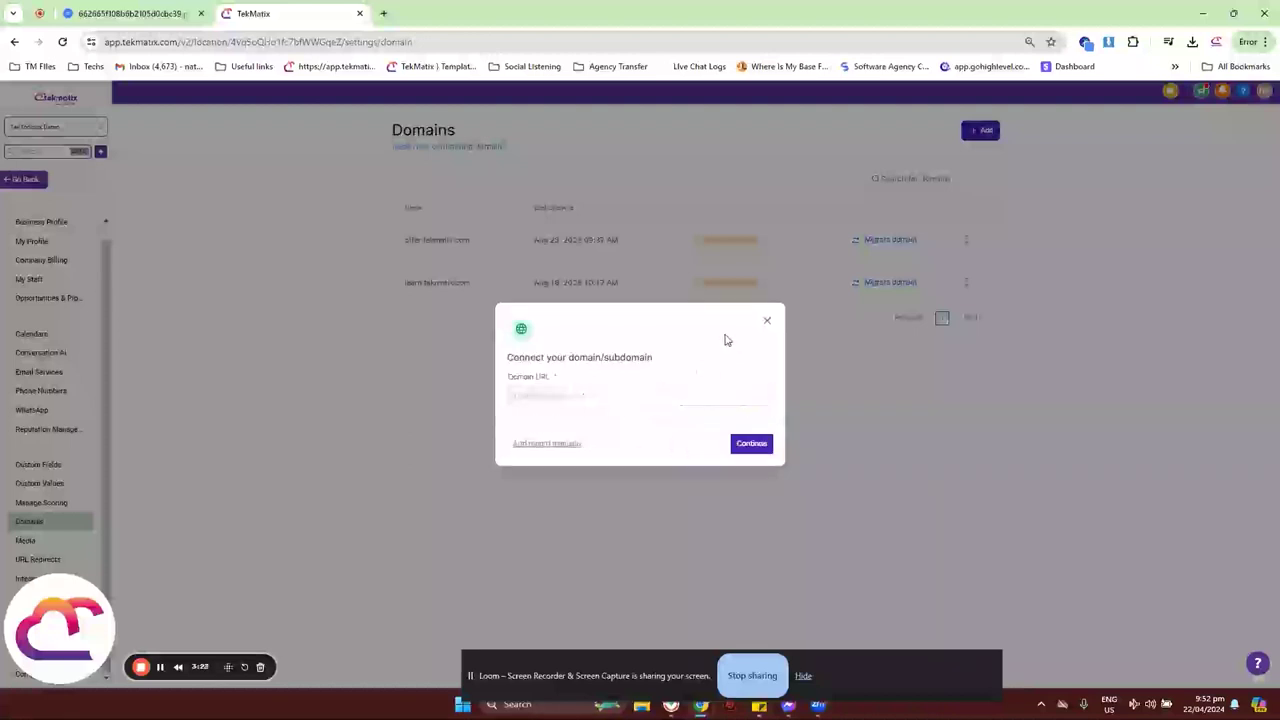
{"action": "left_click", "coordinate": [767, 320]}
{"action": "left_click", "coordinate": [34, 526]}
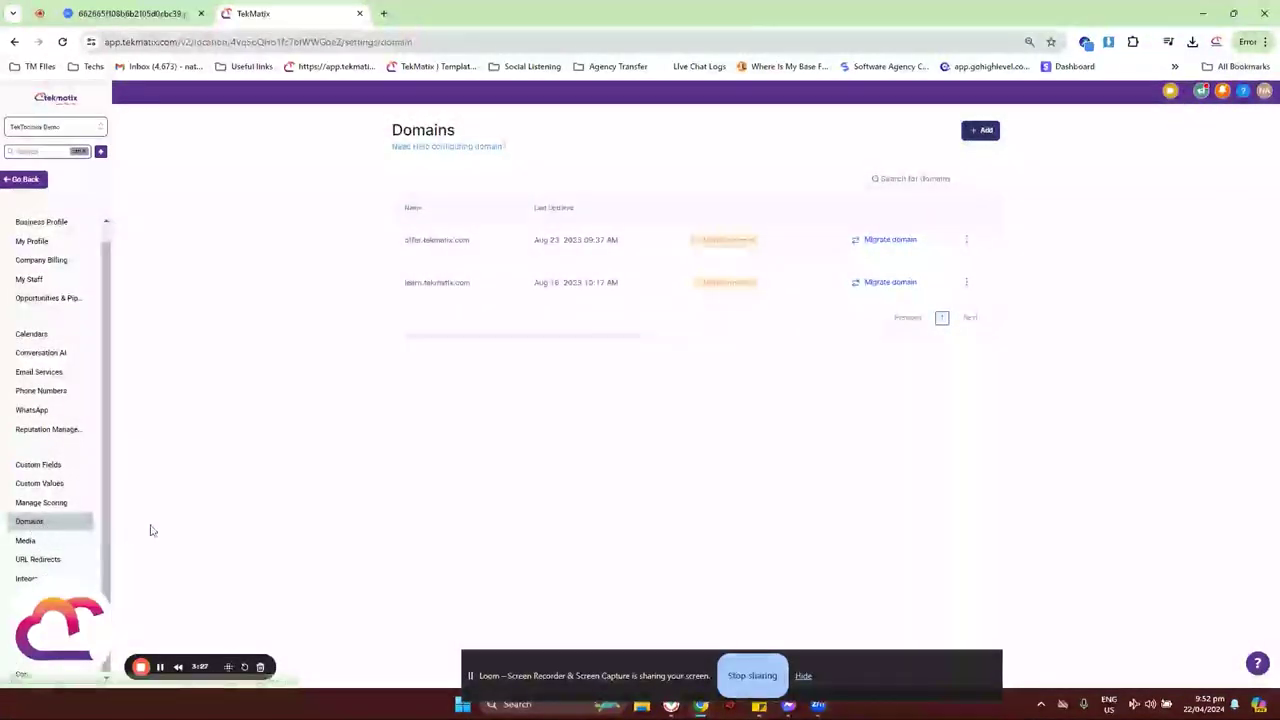
Leave the account settings and open Domain Setup in the Client Portal settings under Websites & Funnels.
{"action": "left_click", "coordinate": [150, 16]}
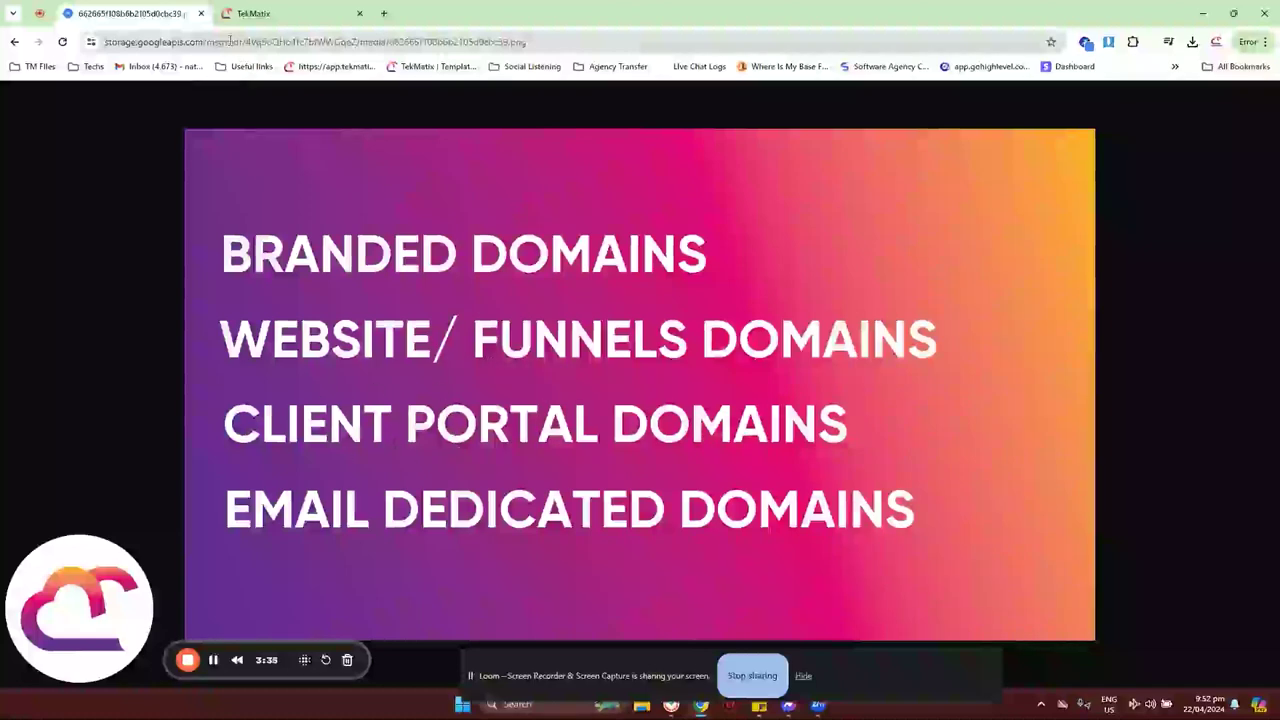
{"action": "left_click", "coordinate": [266, 18]}
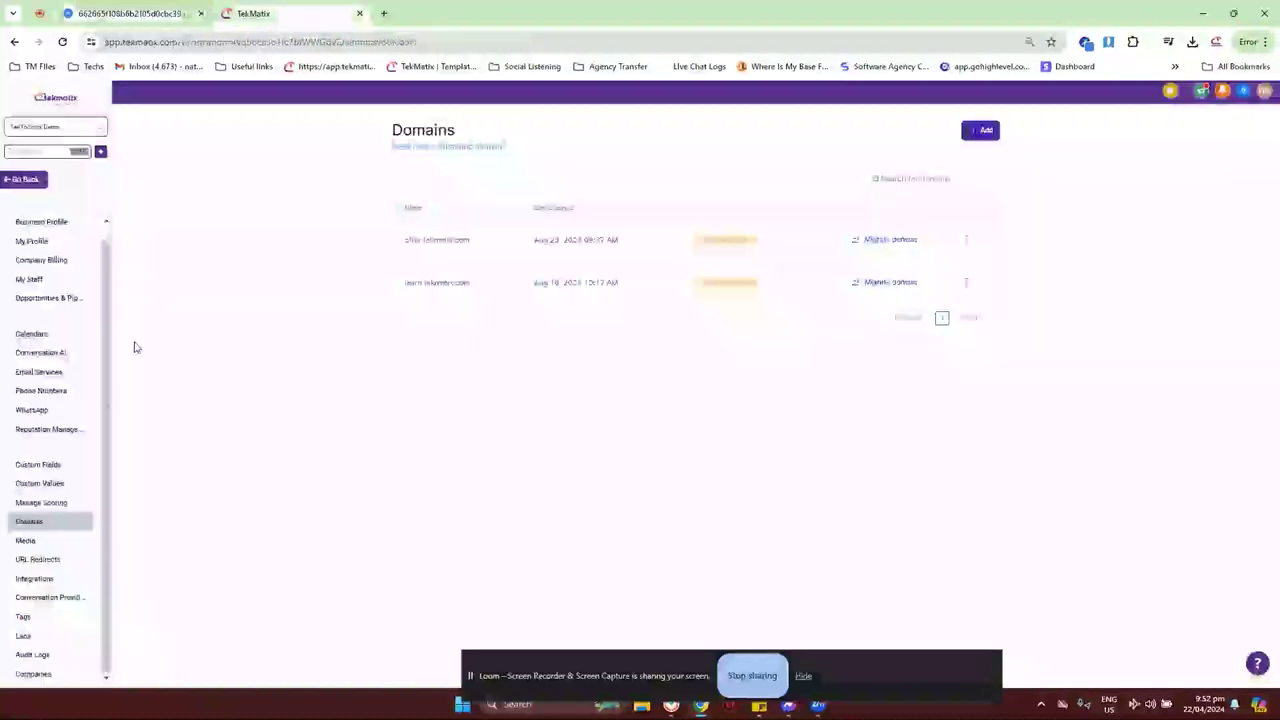
{"action": "left_click", "coordinate": [37, 186]}
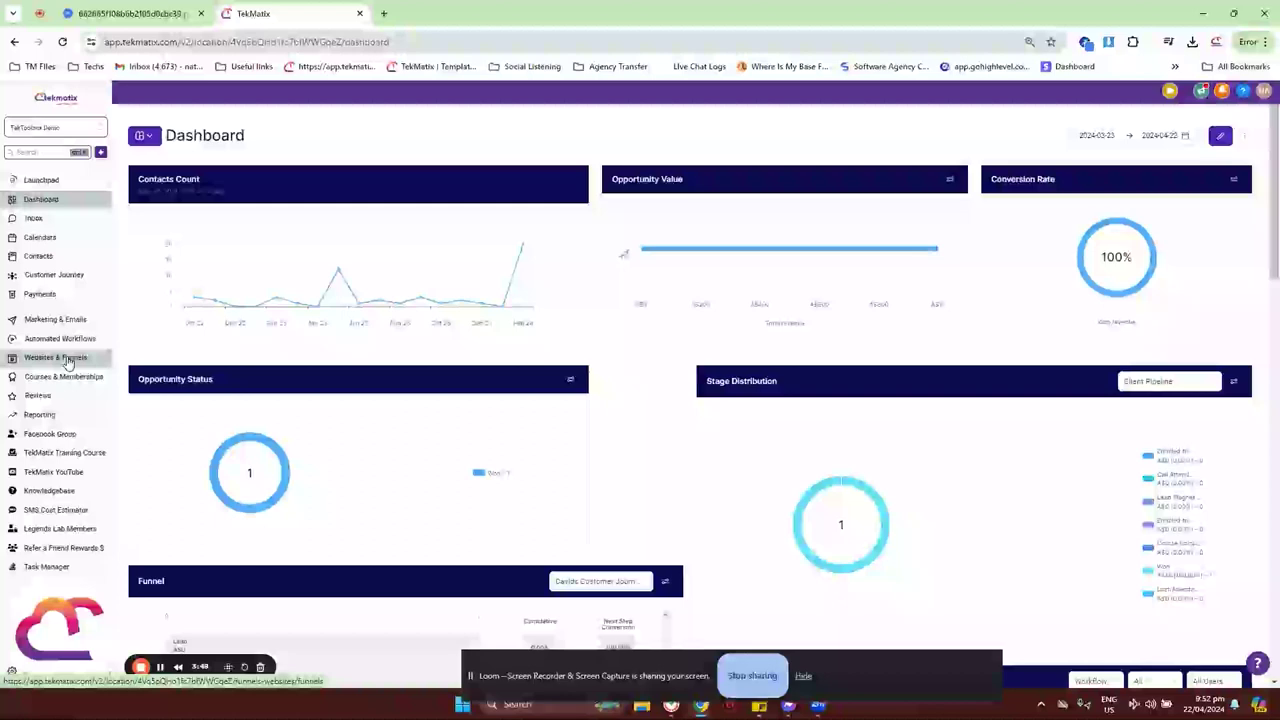
{"action": "left_click", "coordinate": [68, 362]}
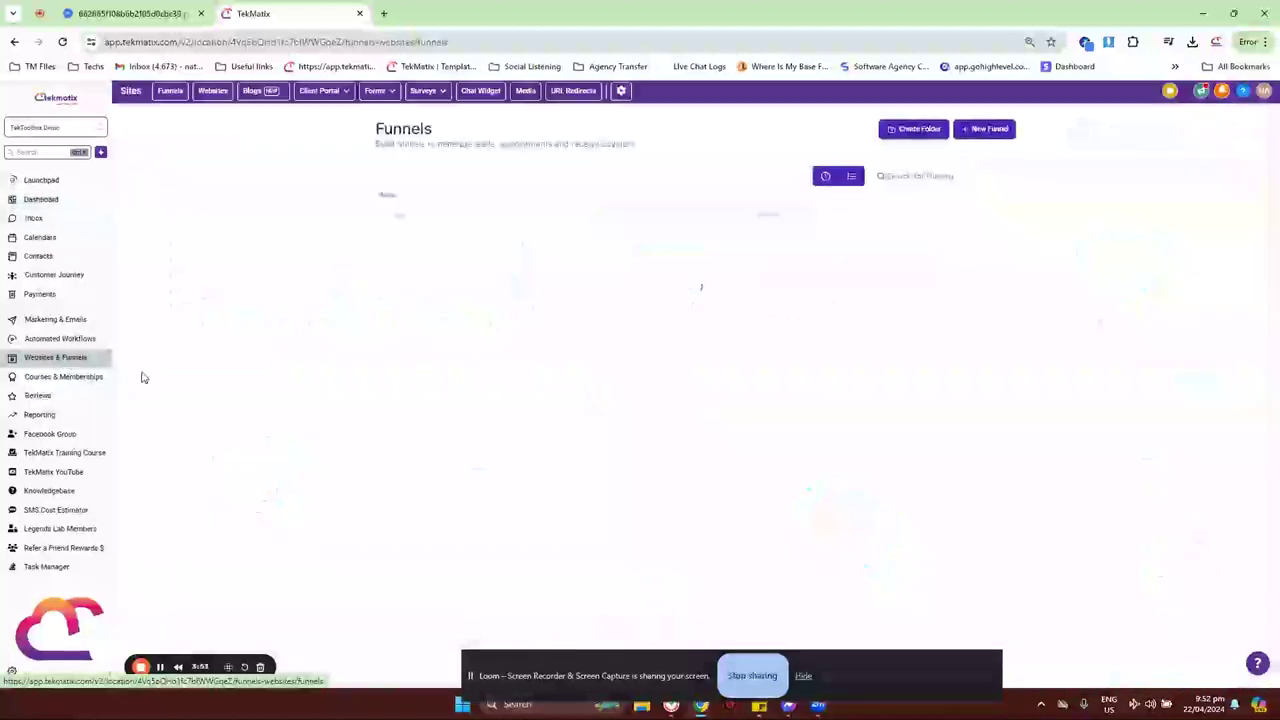
{"action": "mouse_move", "coordinate": [328, 96]}
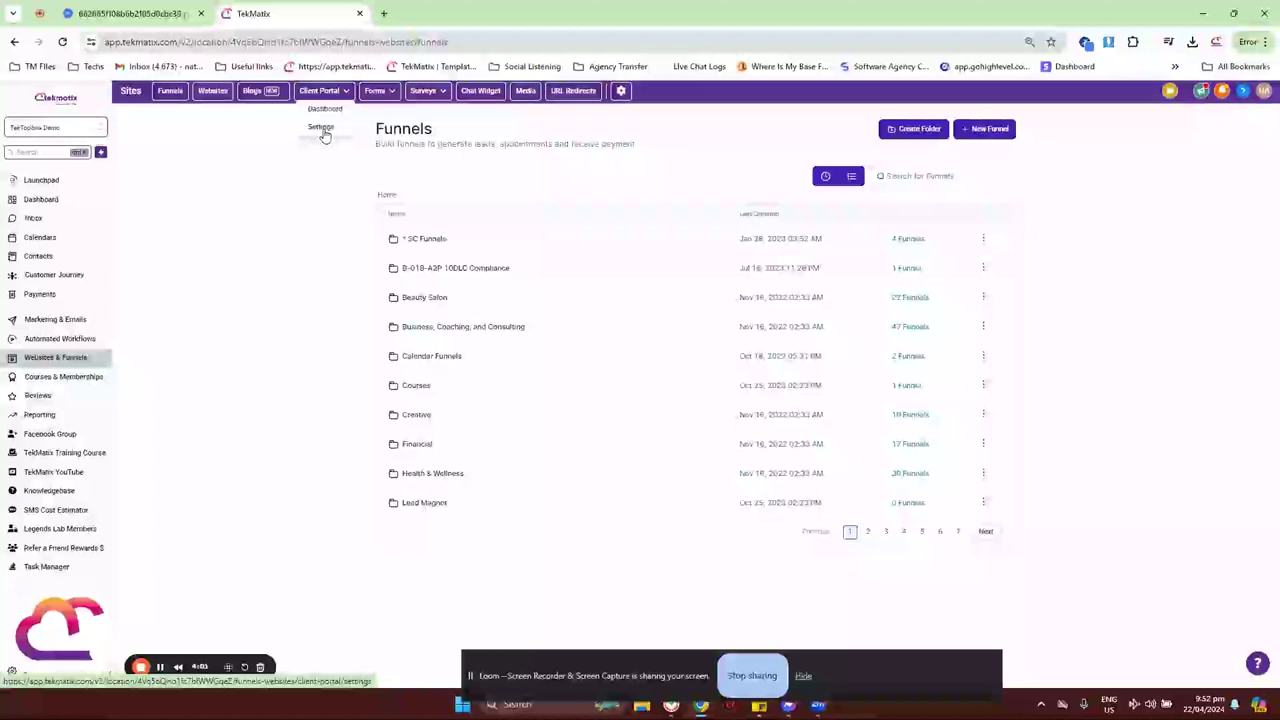
{"action": "left_click", "coordinate": [323, 135]}
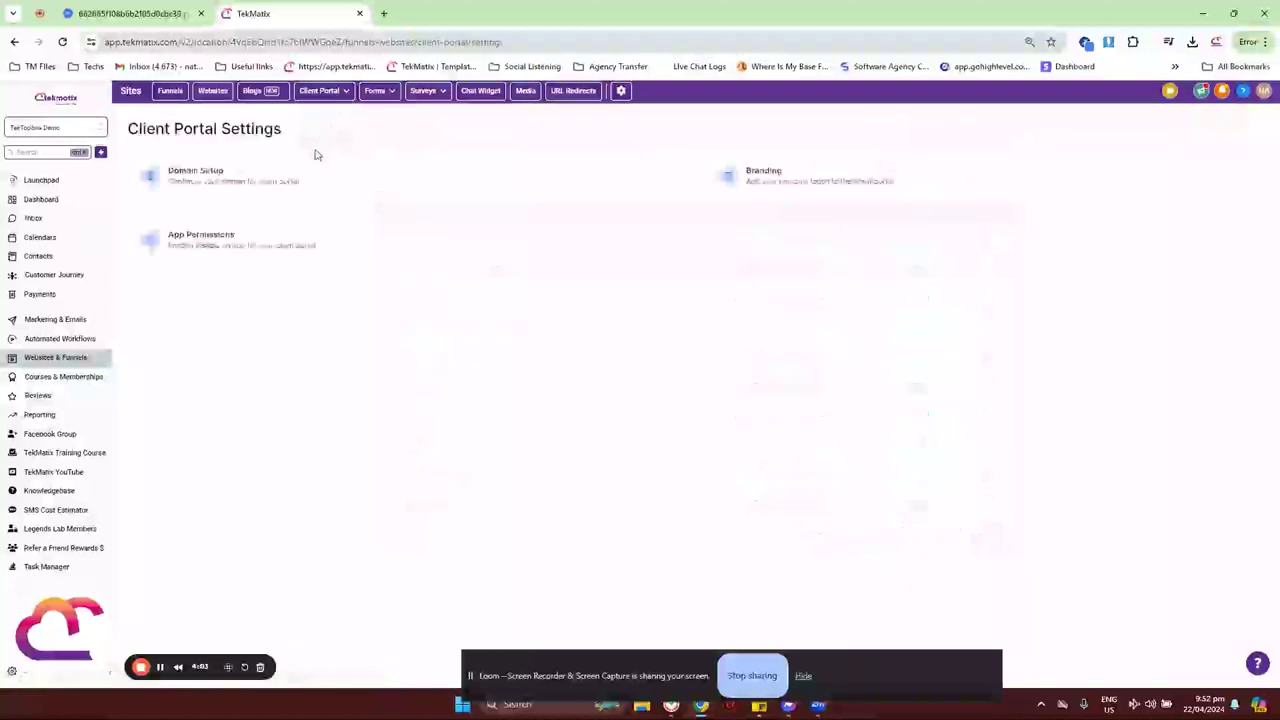
{"action": "left_click", "coordinate": [221, 183]}
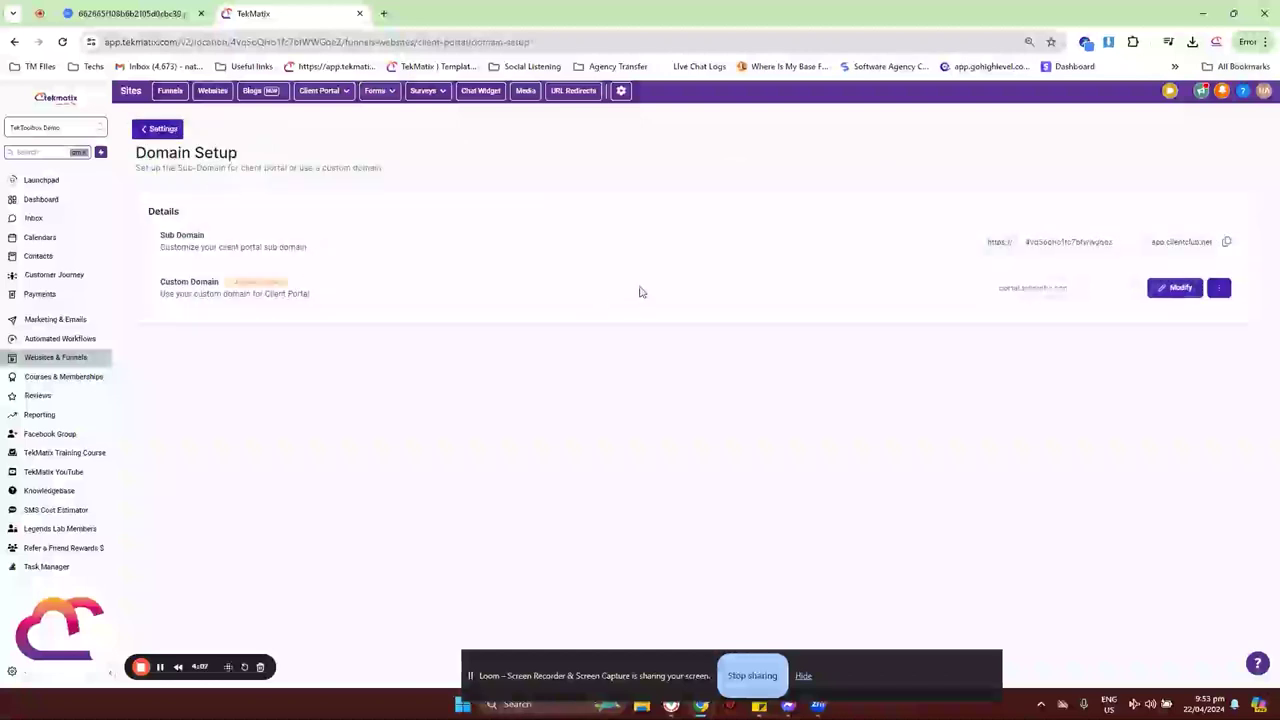
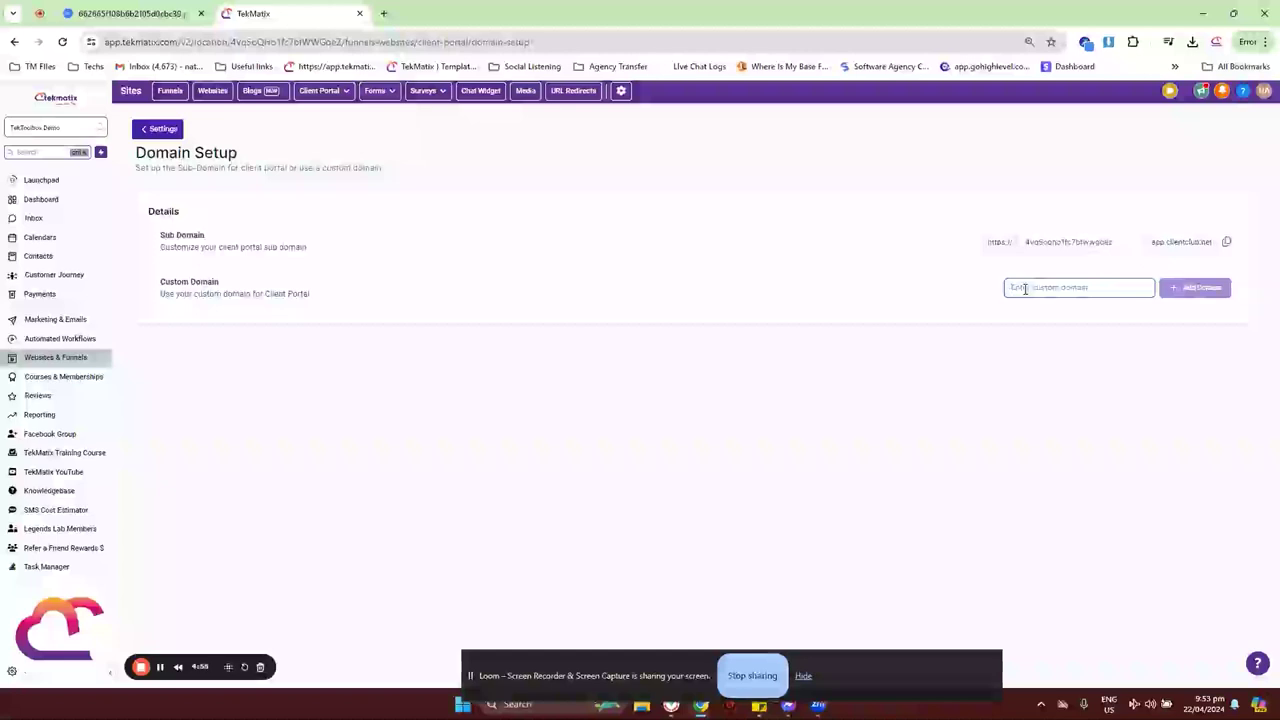
Enter courses.tekmatix.net as the client portal's custom domain, try to connect it and close the connection dialog.
{"action": "type", "text": "courses.tekmatix"}
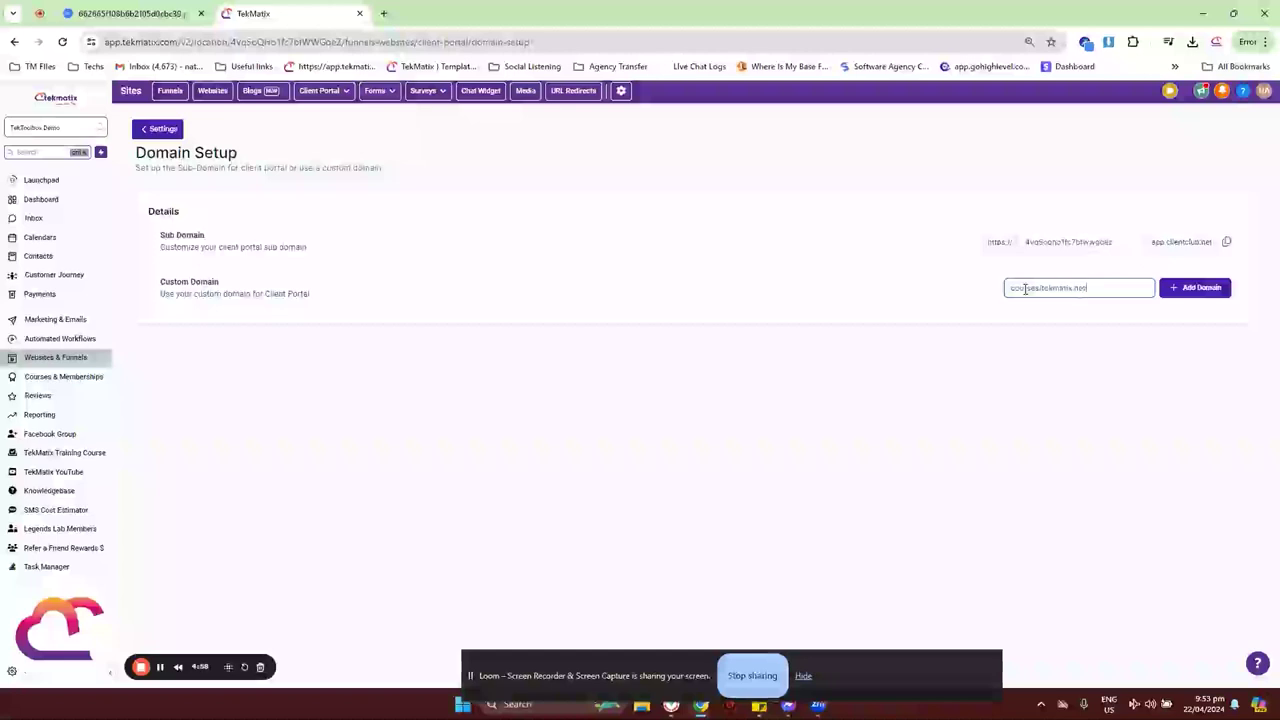
{"action": "type", "text": ".net"}
{"action": "left_click", "coordinate": [1182, 291]}
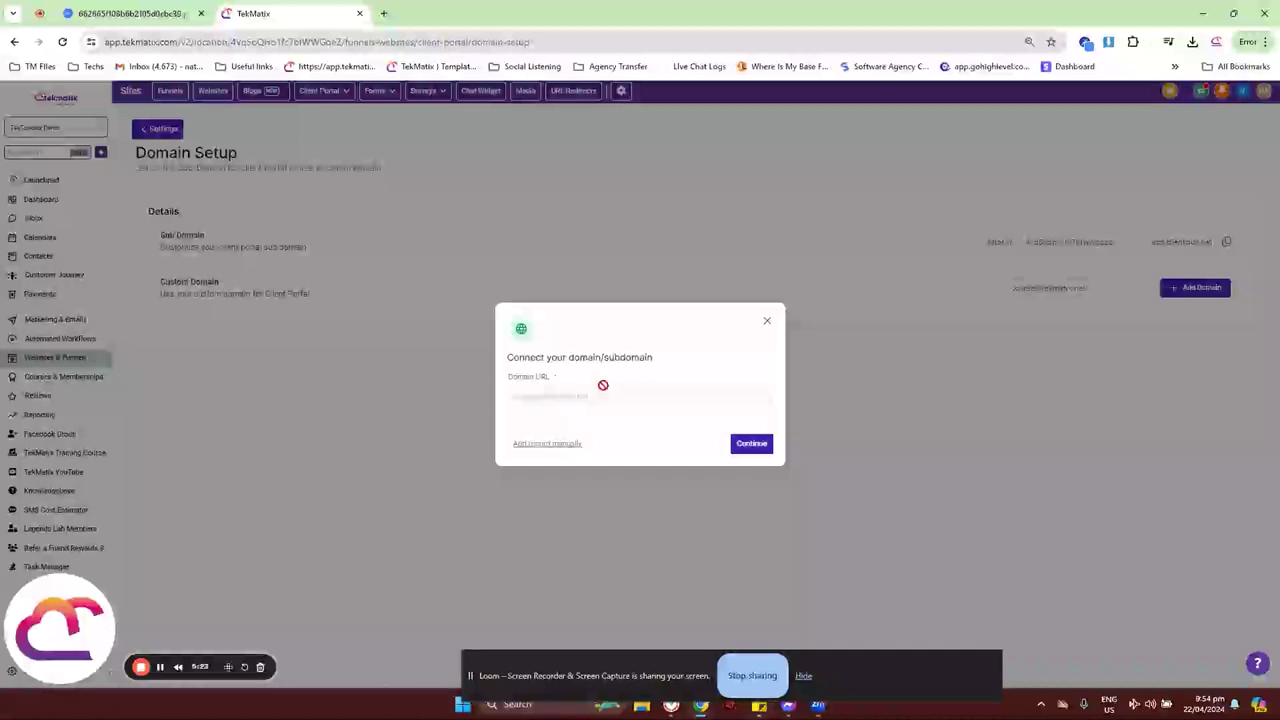
{"action": "left_click", "coordinate": [760, 452]}
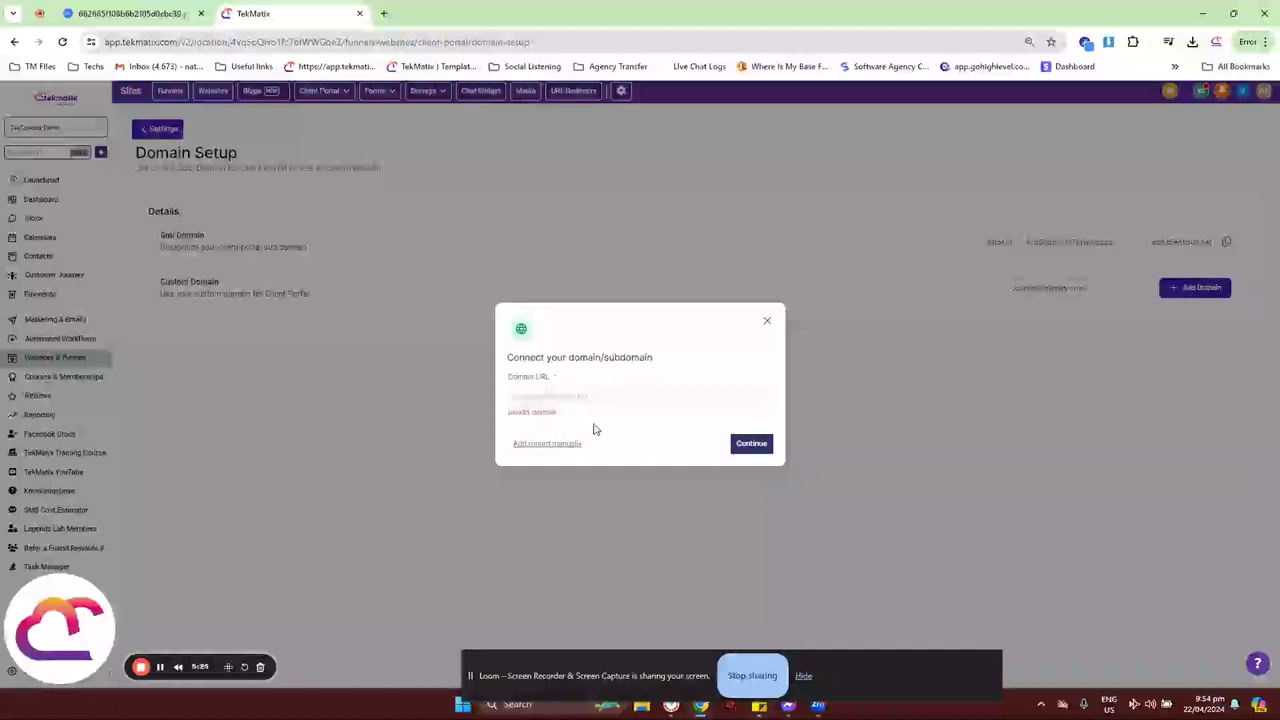
{"action": "left_click", "coordinate": [767, 321]}
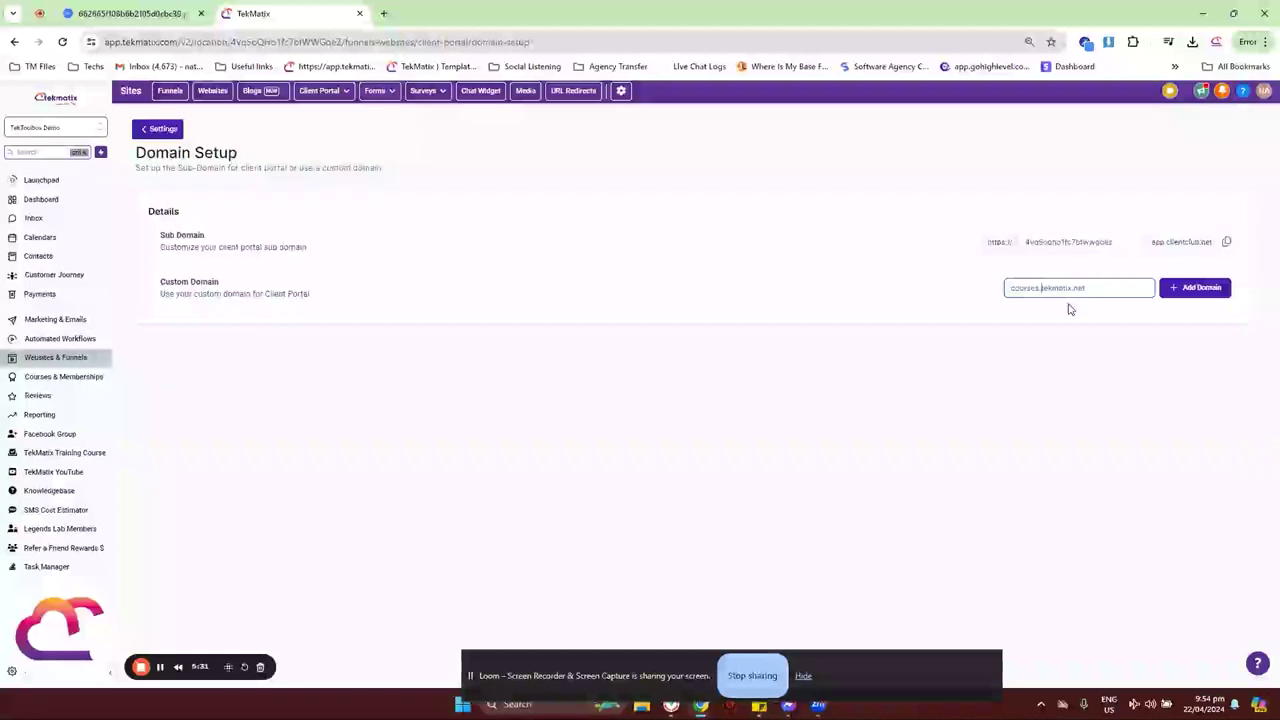
Start connecting courses.tekmatix.net again and check which domain provider is detected.
{"action": "left_click", "coordinate": [1182, 290]}
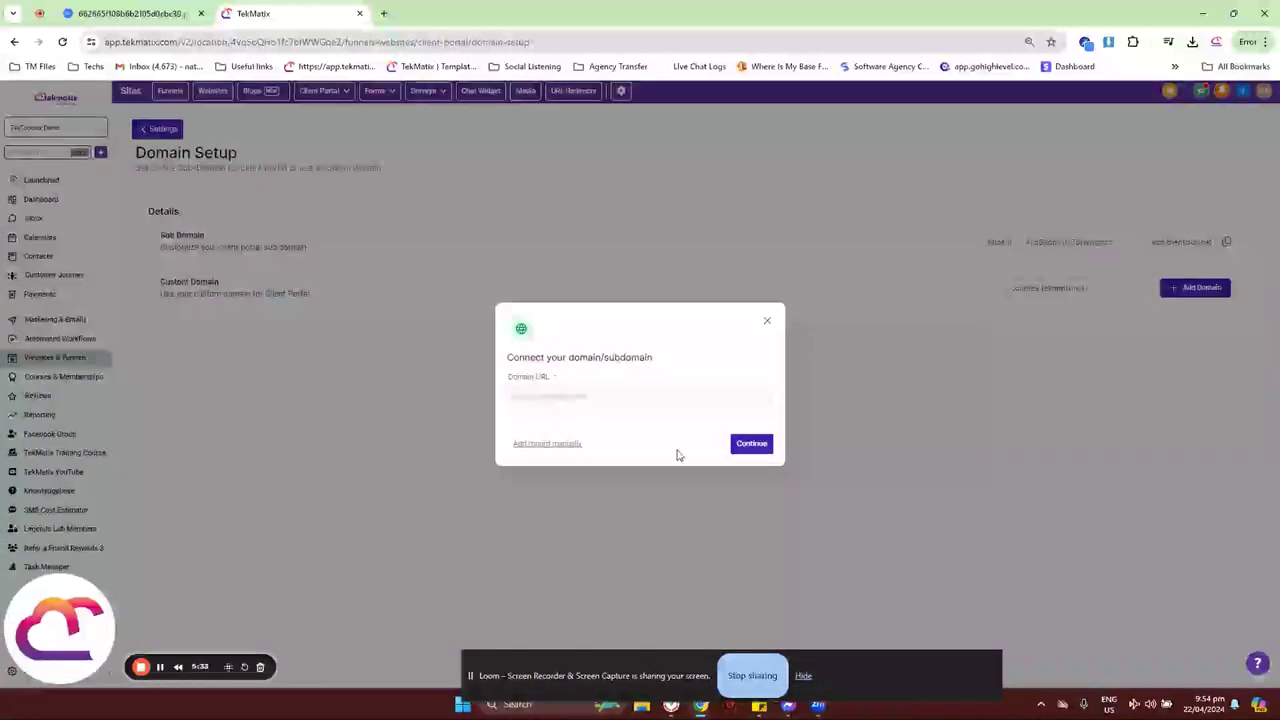
{"action": "left_click", "coordinate": [753, 446]}
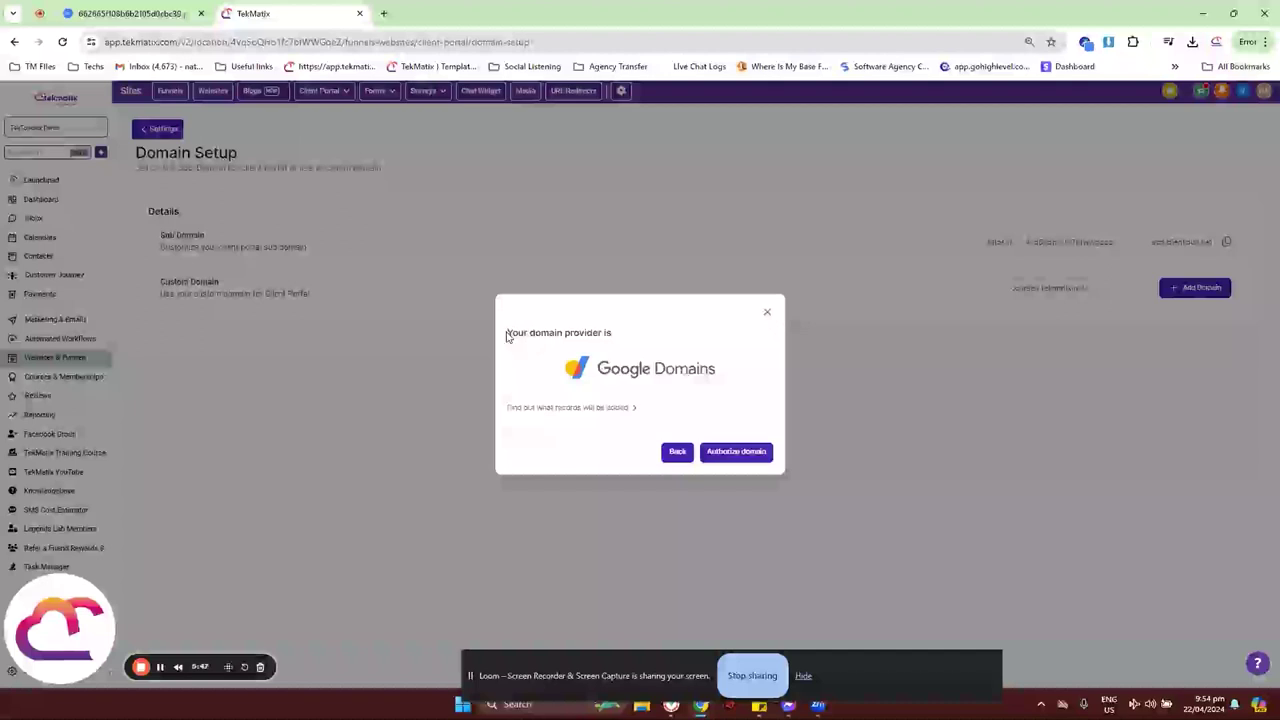
{"action": "left_click_drag", "start_coordinate": [507, 337], "coordinate": [616, 337]}
{"action": "left_click", "coordinate": [538, 336]}
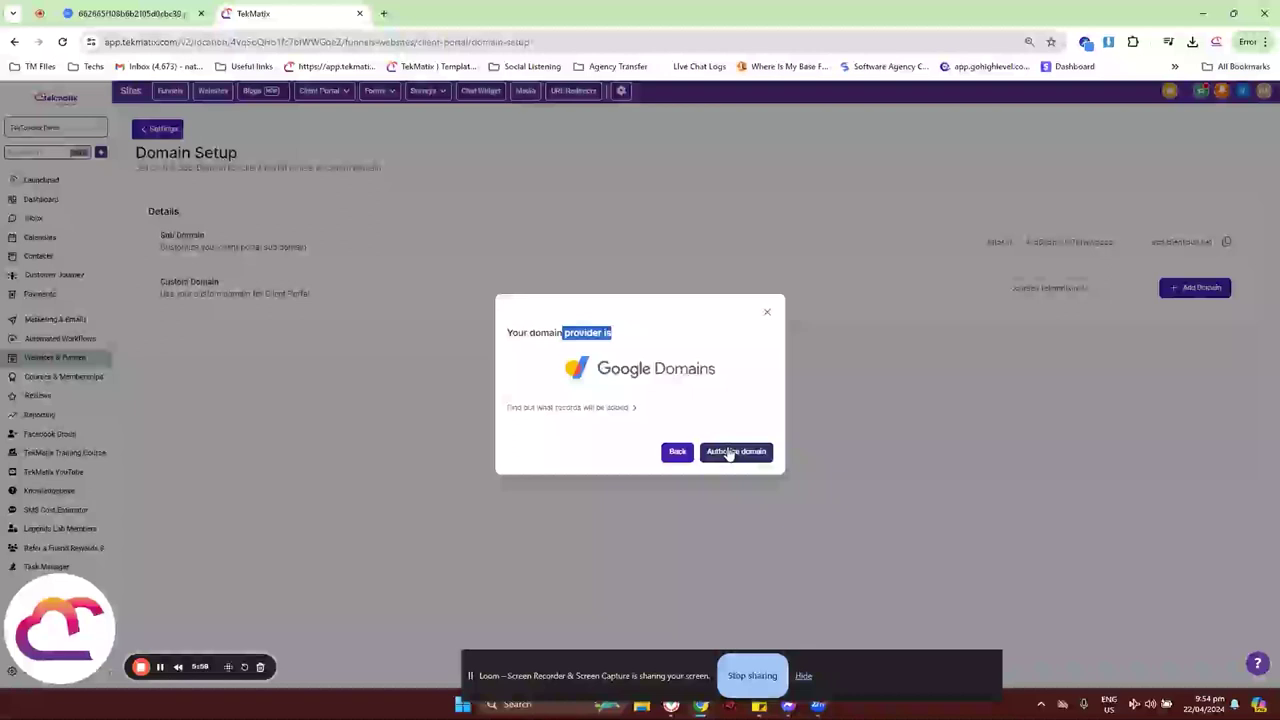
Go back to the manual setup, examine the DNS record's full required value for courses.tekmatix.net, and close the dialog without verifying.
{"action": "left_click", "coordinate": [678, 453]}
{"action": "left_click", "coordinate": [551, 446]}
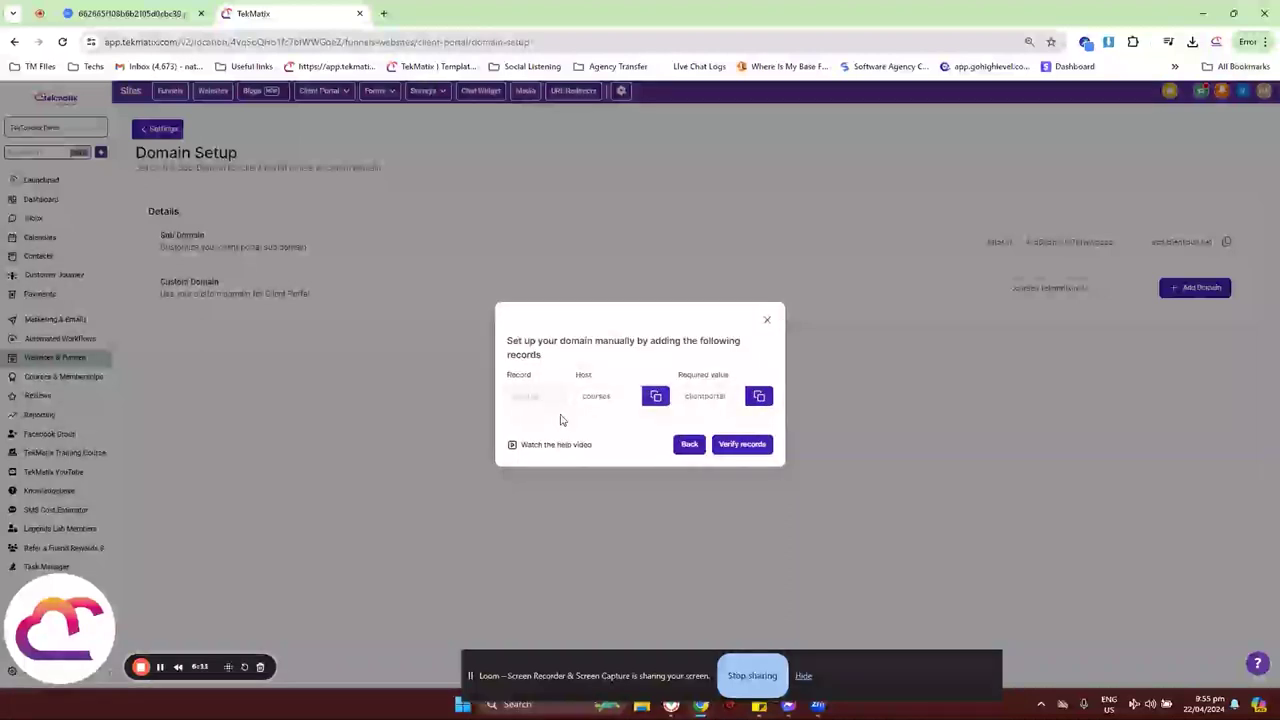
{"action": "left_click", "coordinate": [709, 398]}
{"action": "key", "text": "End"}
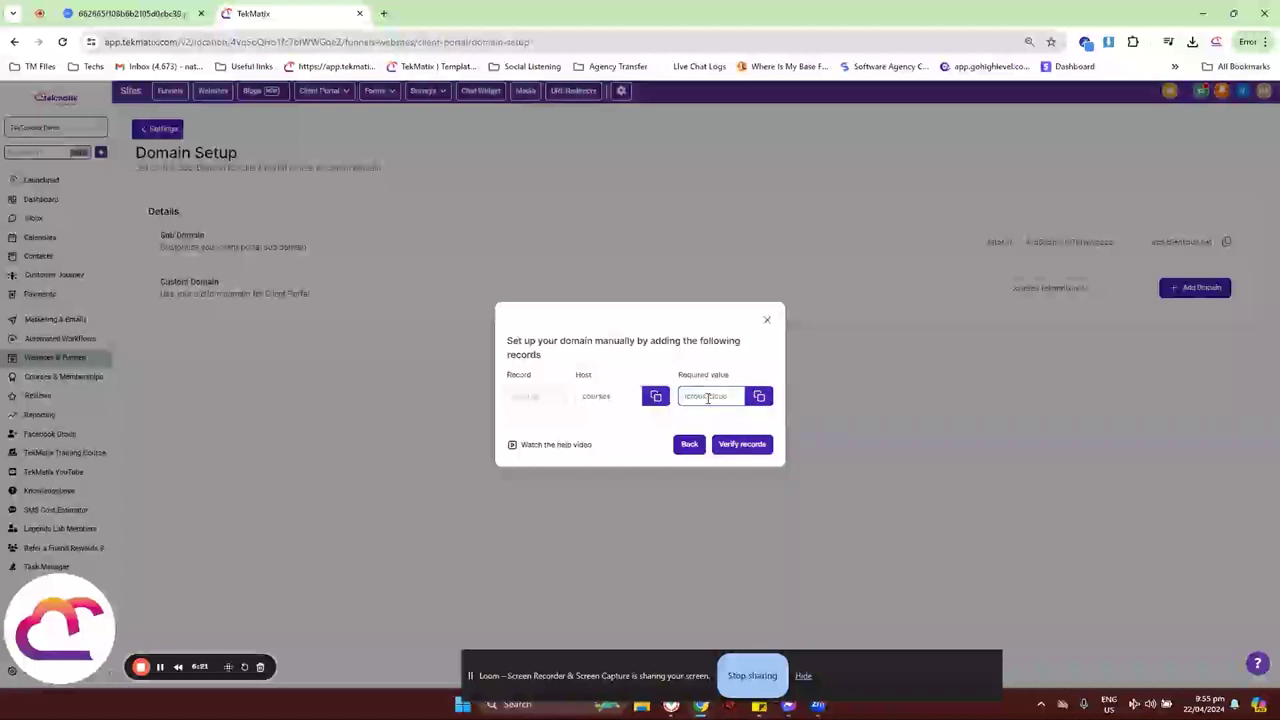
{"action": "key", "text": "Home"}
{"action": "key", "text": "End"}
{"action": "left_click", "coordinate": [767, 323]}
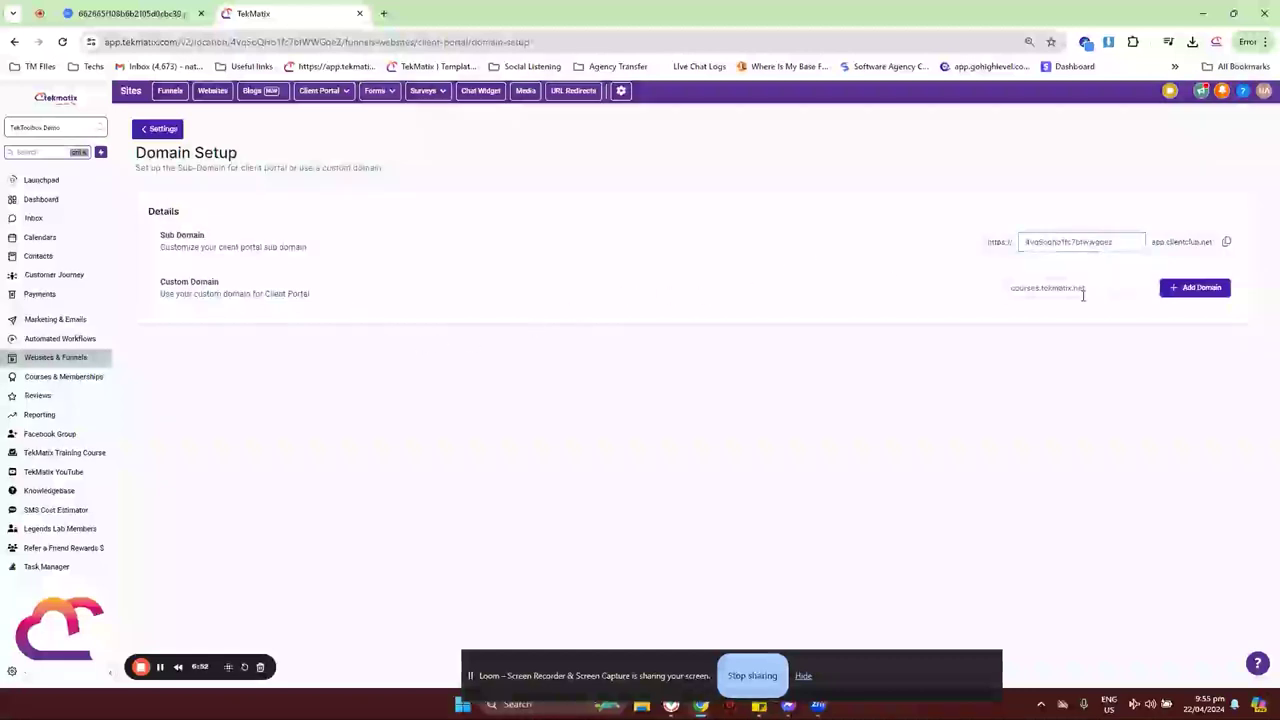
Replace the client portal's custom domain with portal.tekmatix.com and start authorizing it through Google Domains.
{"action": "left_click_drag", "start_coordinate": [1085, 290], "coordinate": [962, 312]}
{"action": "type", "text": "port"}
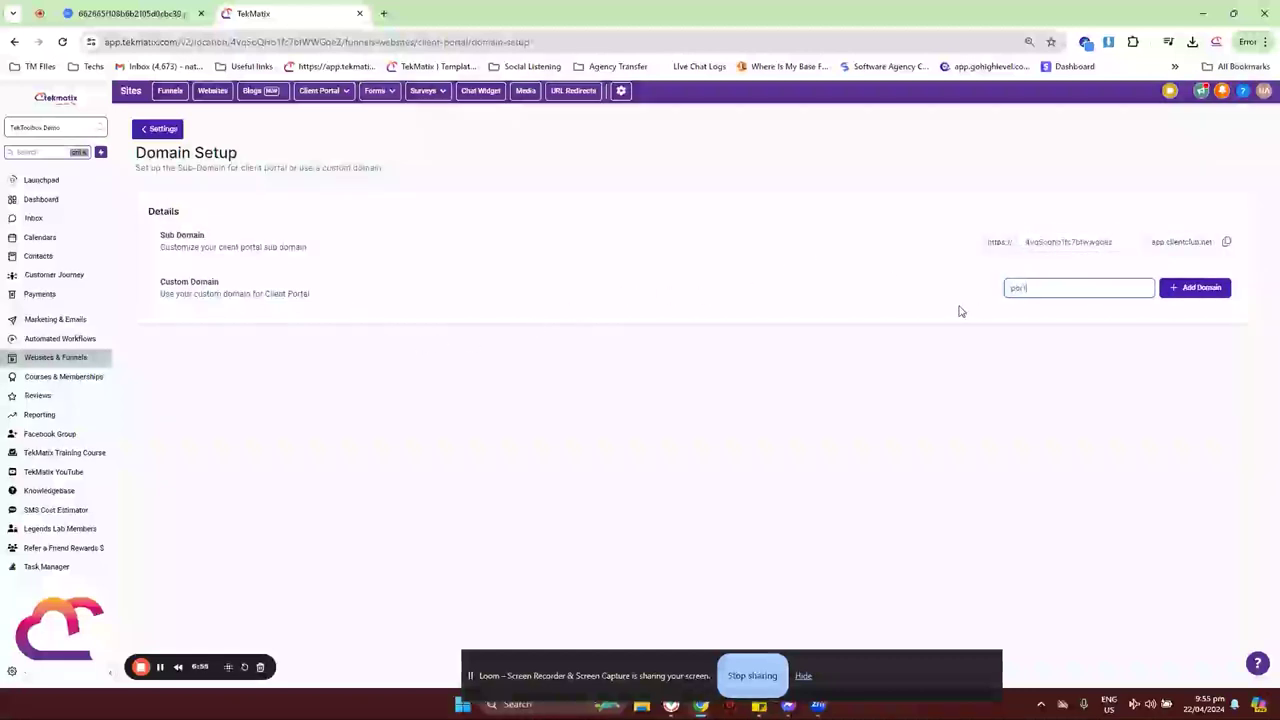
{"action": "type", "text": "al.tekmatix.com"}
{"action": "left_click", "coordinate": [1176, 292]}
{"action": "left_click", "coordinate": [1176, 292]}
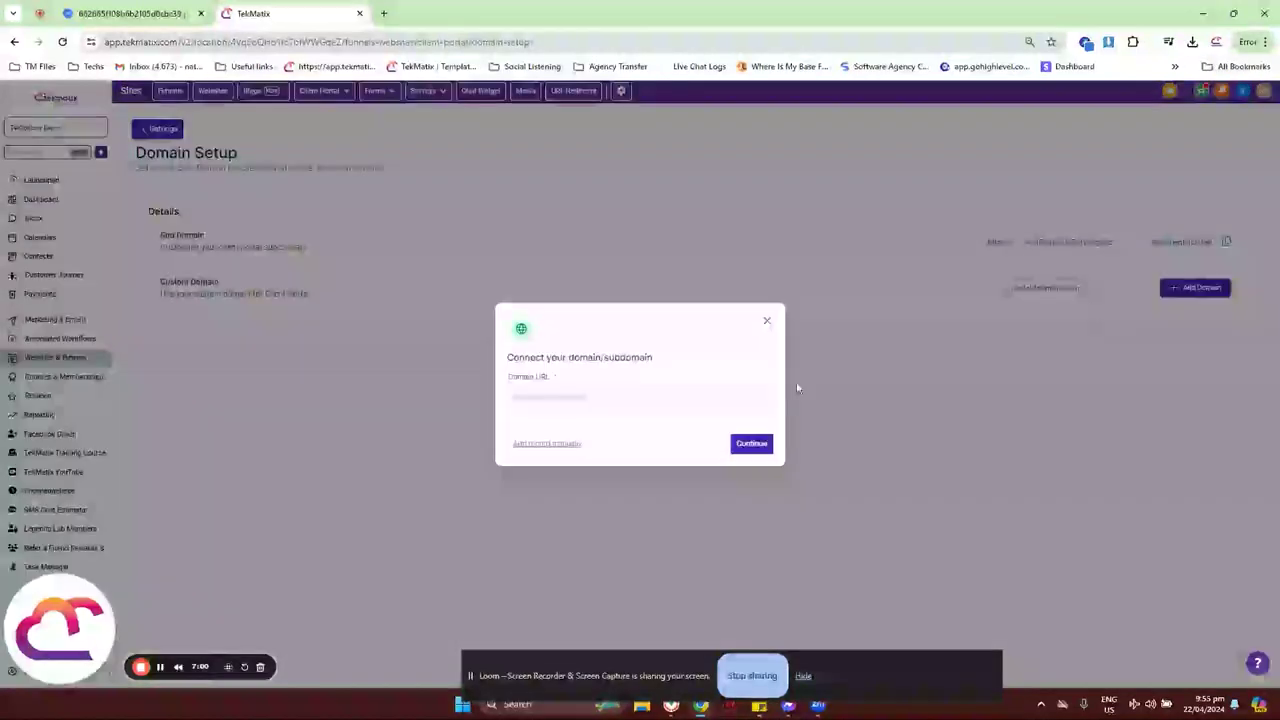
{"action": "left_click", "coordinate": [756, 443]}
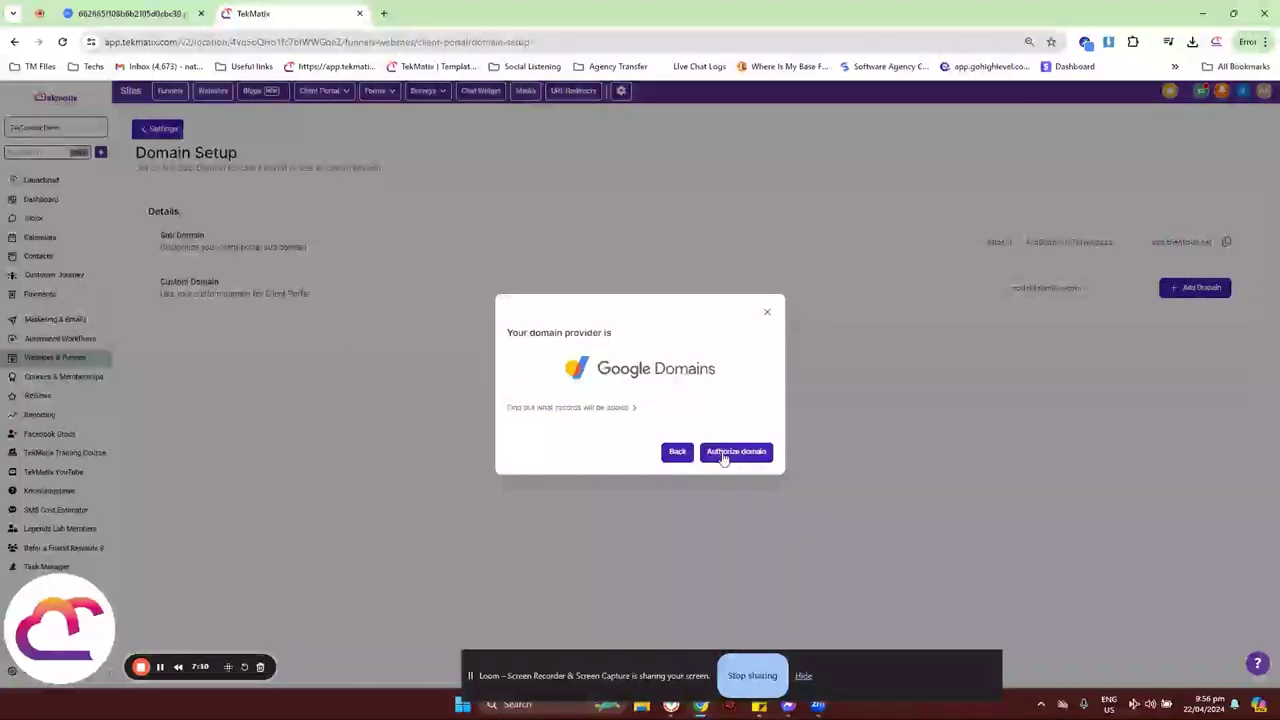
{"action": "left_click", "coordinate": [724, 452]}
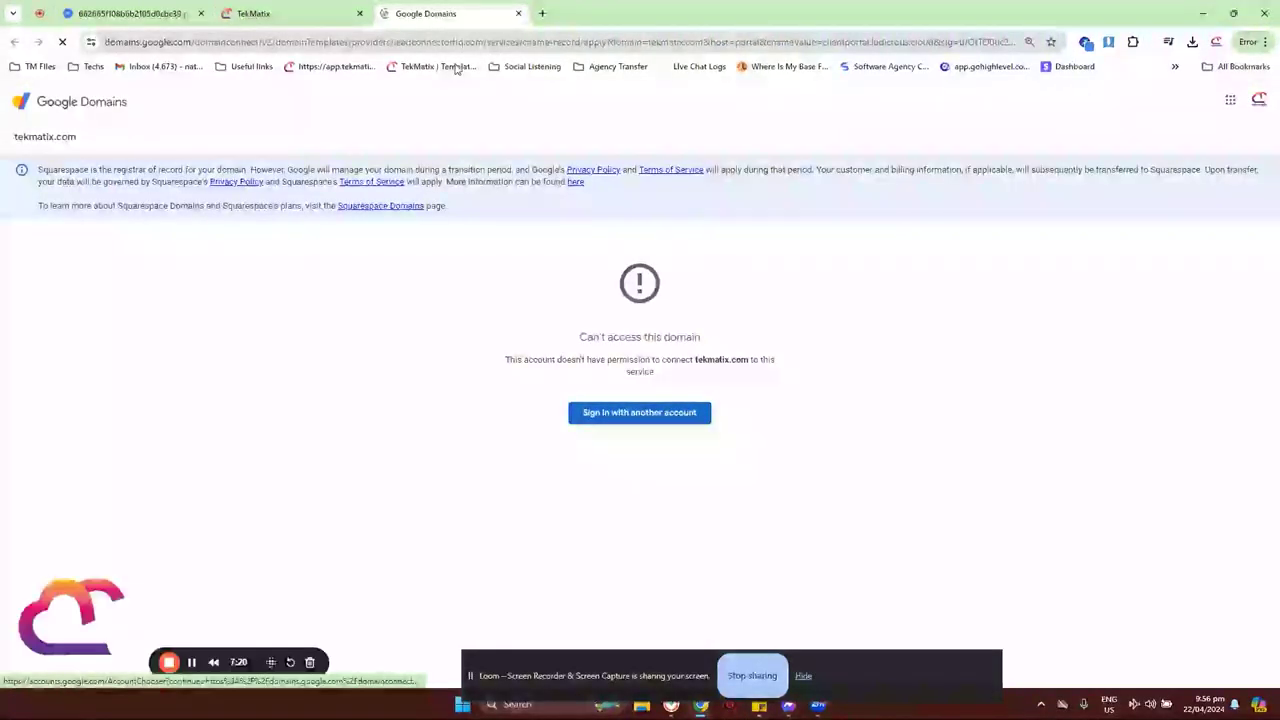
Return to TekMatix, close the pending domain authorization and check the overview image of the domain types.
{"action": "left_click", "coordinate": [276, 16]}
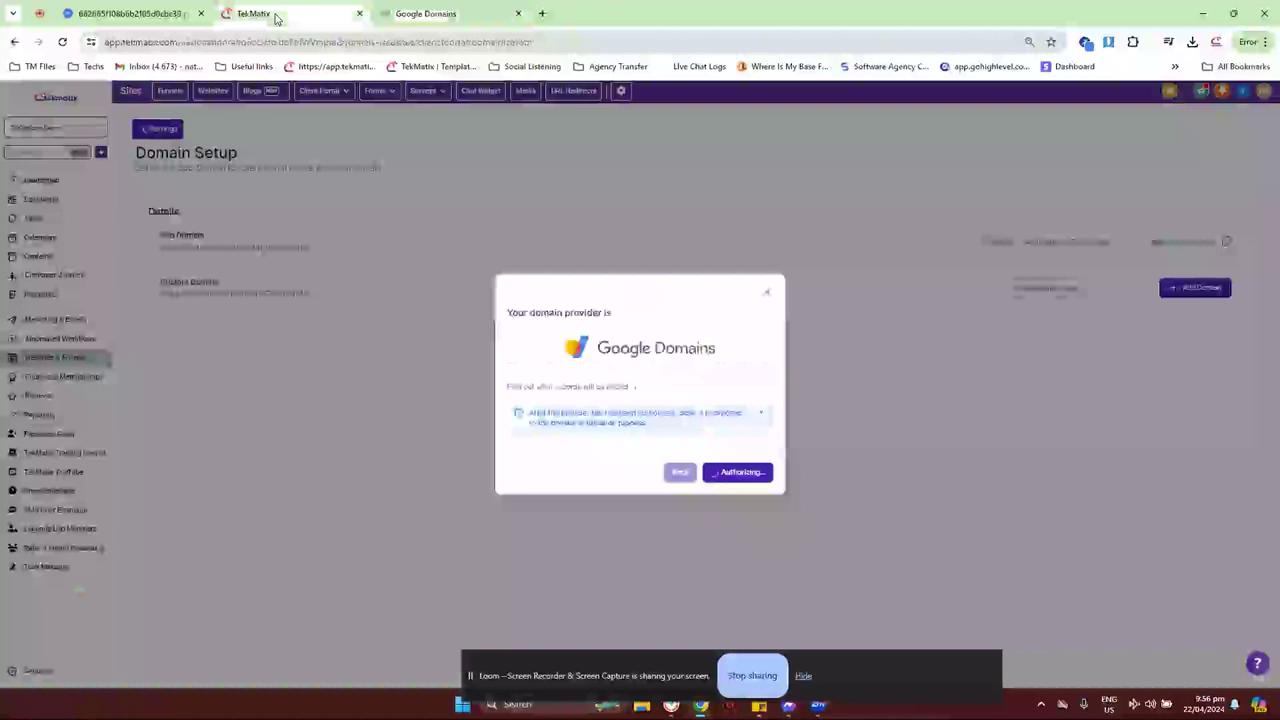
{"action": "left_click", "coordinate": [768, 296]}
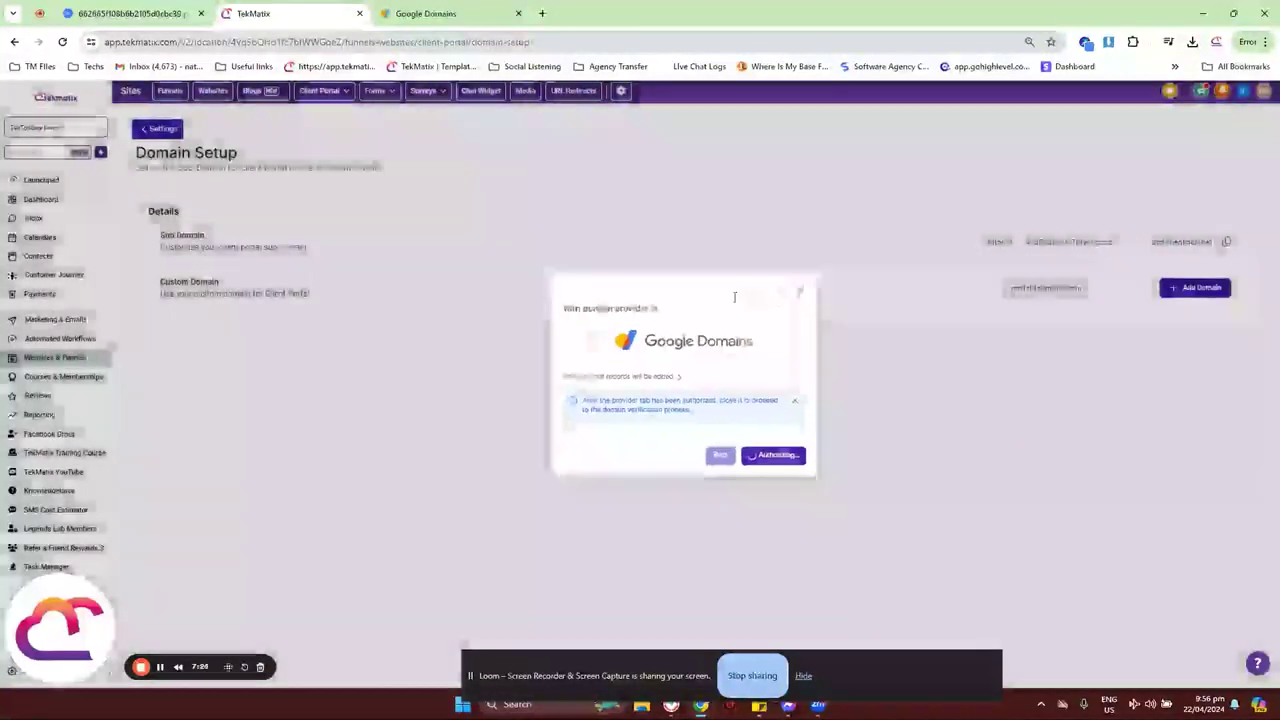
{"action": "left_click_drag", "start_coordinate": [115, 620], "coordinate": [328, 610]}
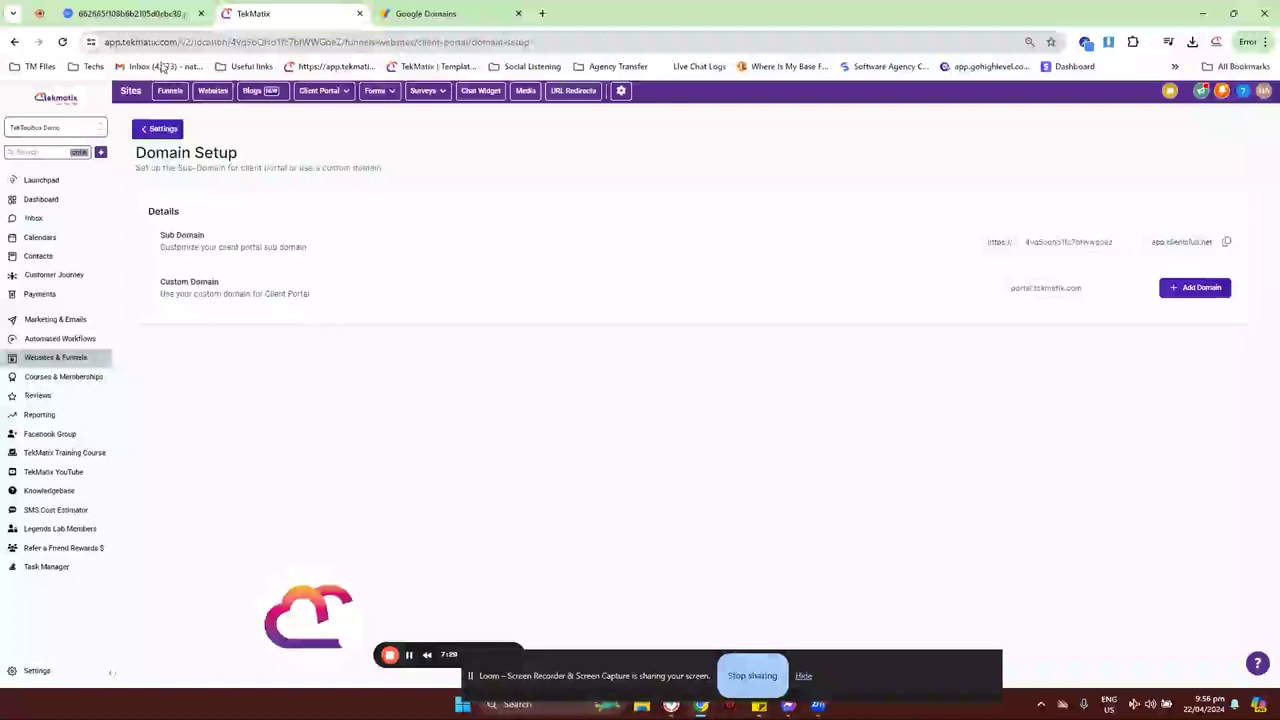
{"action": "left_click", "coordinate": [142, 16]}
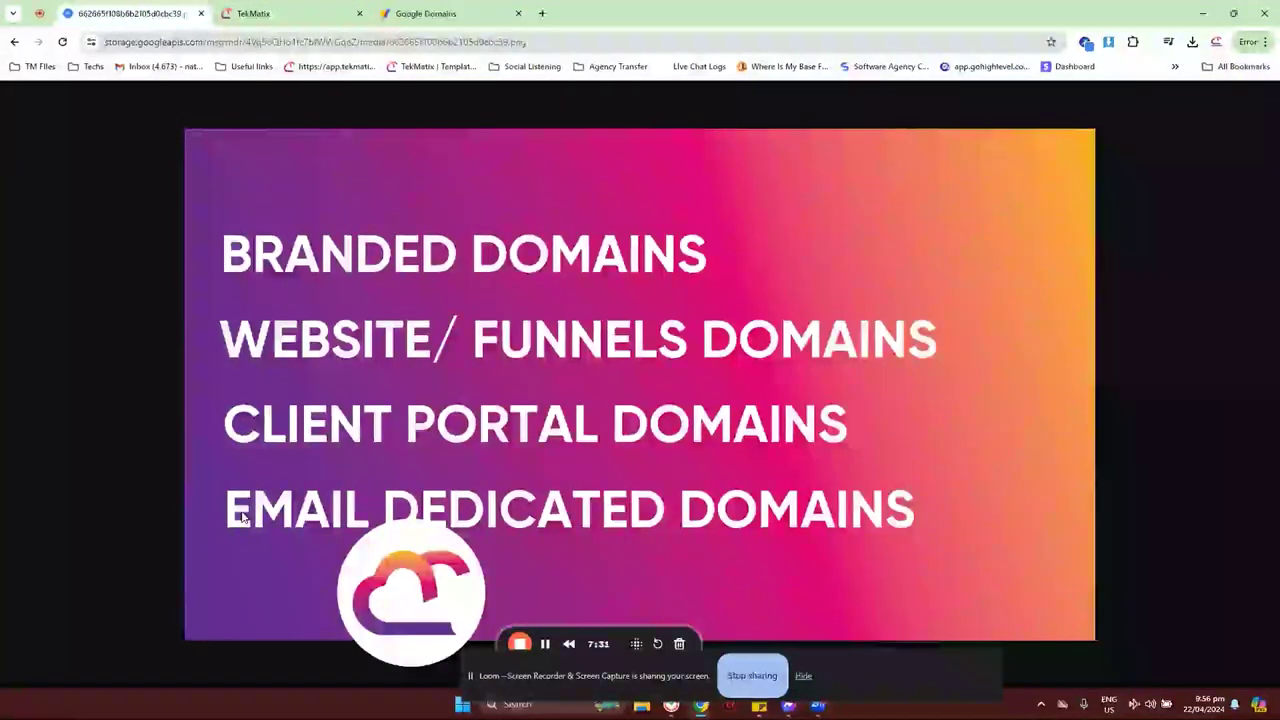
{"action": "left_click", "coordinate": [279, 15]}
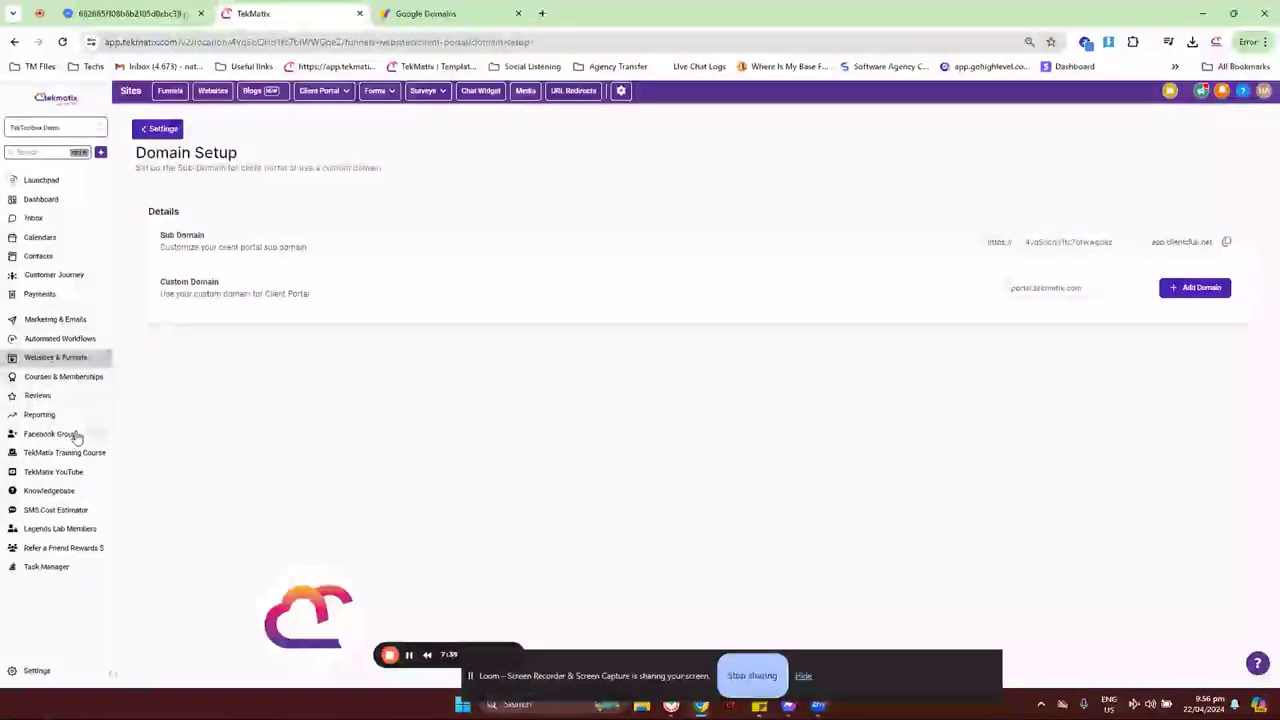
Open Email Services in the account settings and dismiss the email deliverability notification.
{"action": "left_click", "coordinate": [34, 671]}
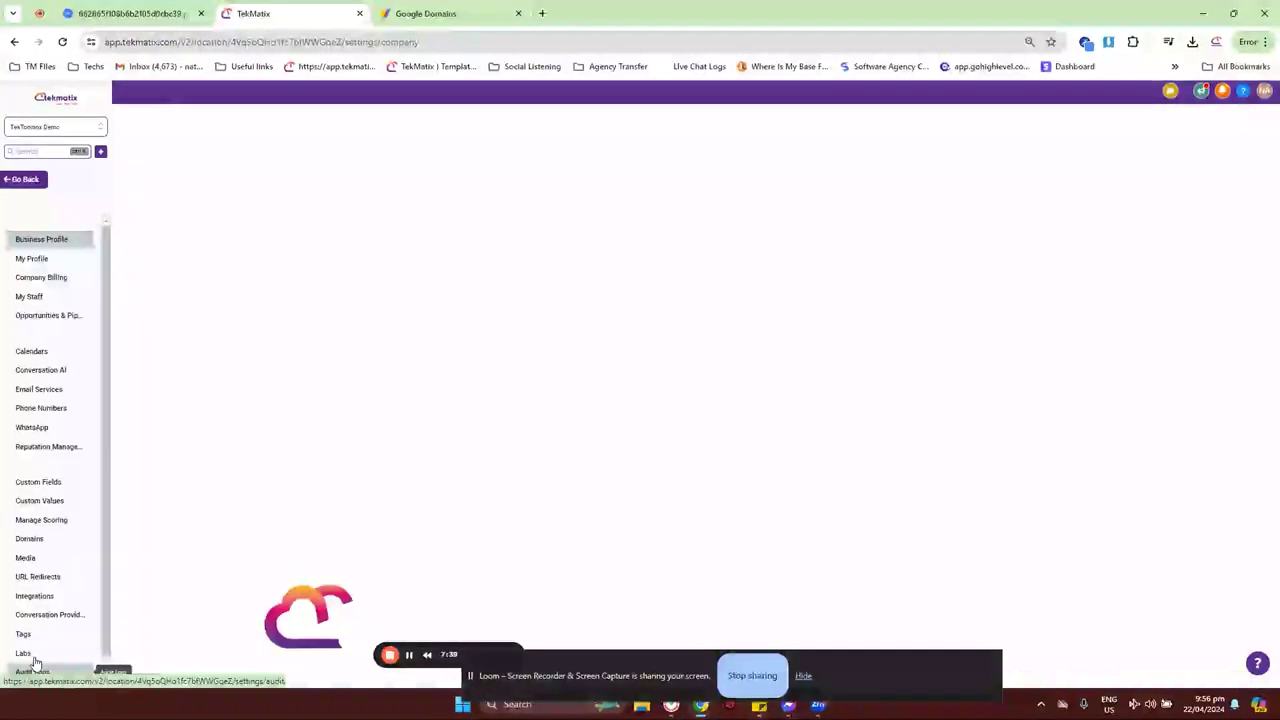
{"action": "left_click", "coordinate": [50, 392]}
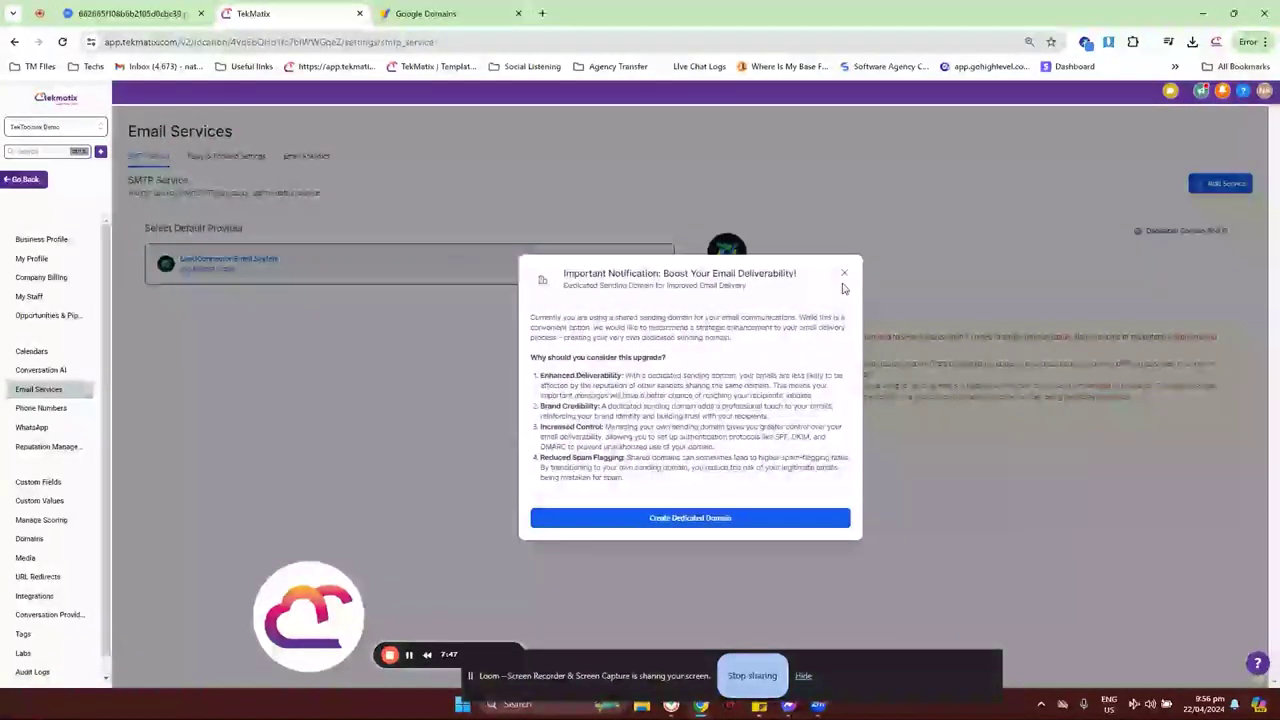
{"action": "left_click", "coordinate": [844, 276]}
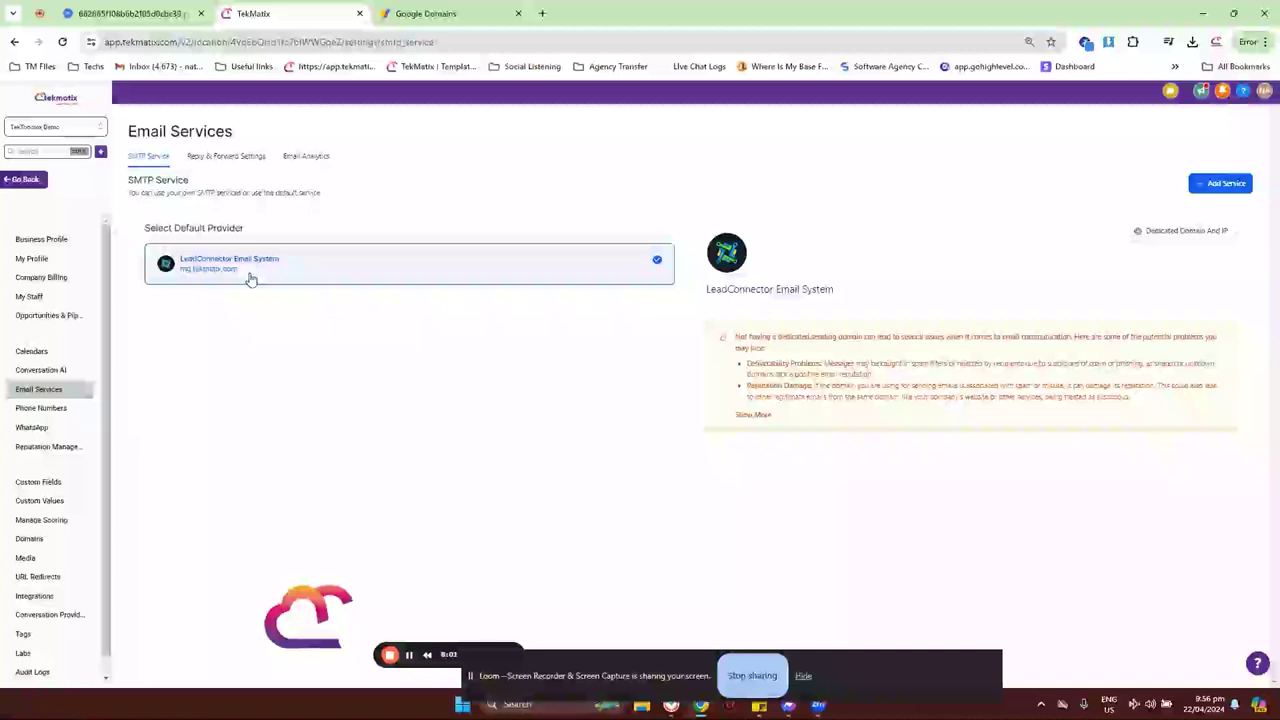
Examine the shared sending domain listed under the LeadConnector Email System provider.
{"action": "left_click_drag", "start_coordinate": [201, 277], "coordinate": [197, 277]}
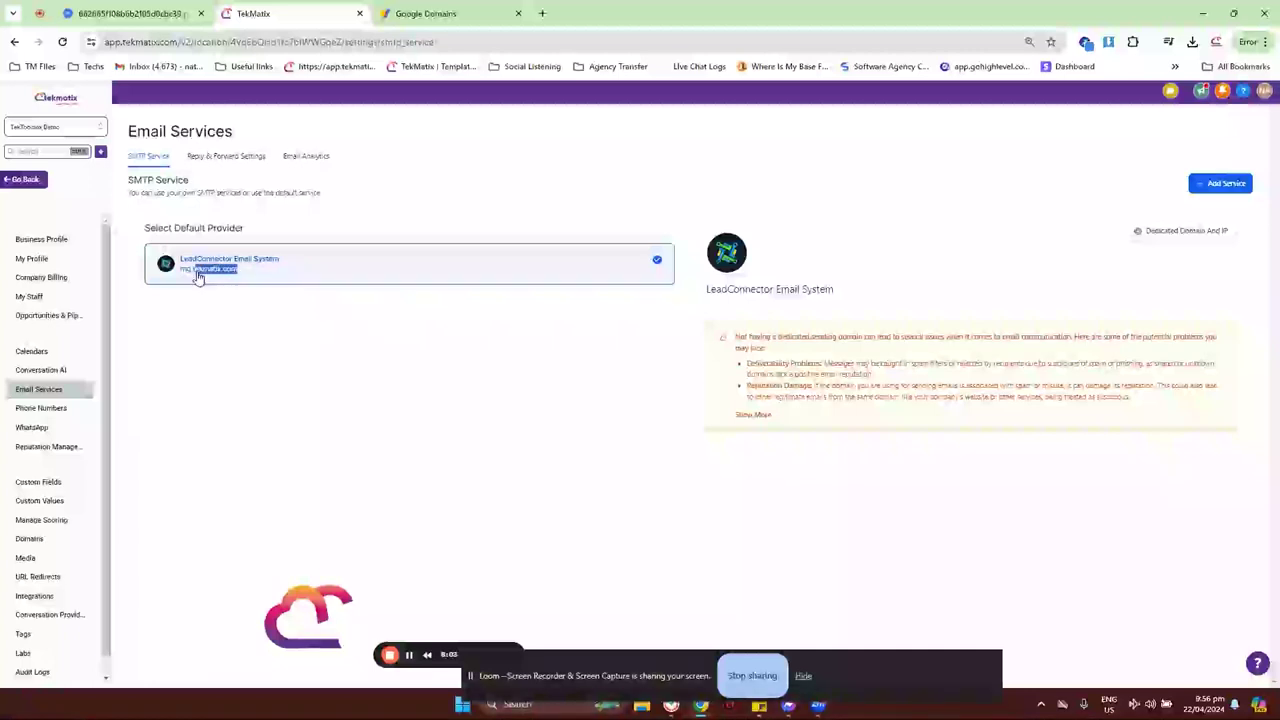
{"action": "left_click", "coordinate": [194, 278]}
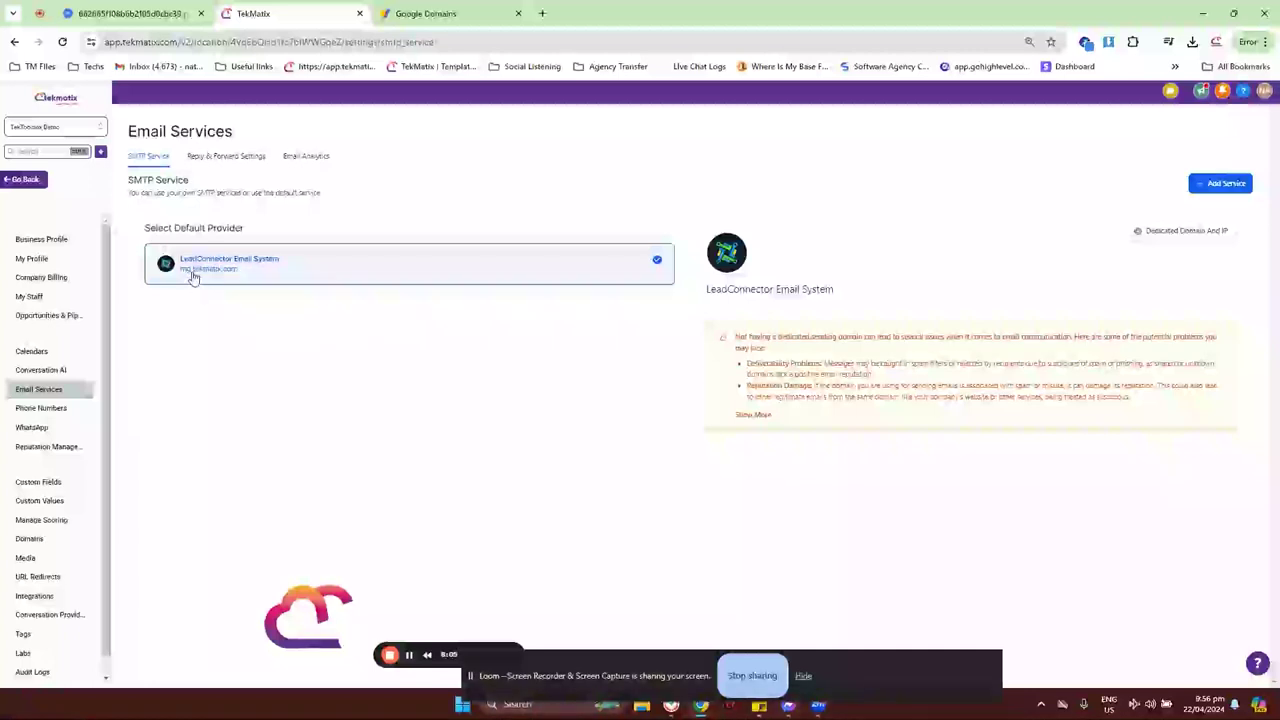
{"action": "mouse_move", "coordinate": [205, 278]}
{"action": "left_mouse_down"}
{"action": "mouse_move", "coordinate": [238, 276]}
{"action": "mouse_move", "coordinate": [191, 283]}
{"action": "left_mouse_up"}
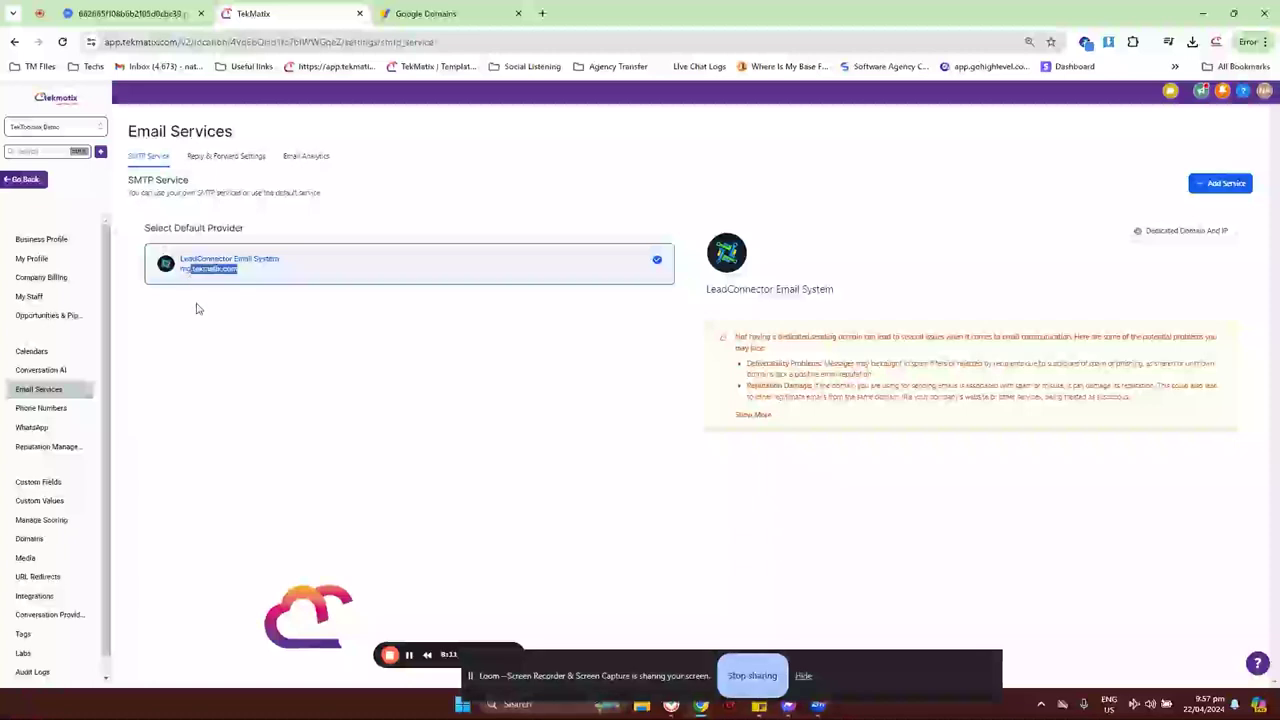
{"action": "left_click_drag", "start_coordinate": [183, 277], "coordinate": [251, 286]}
{"action": "left_click", "coordinate": [242, 272]}
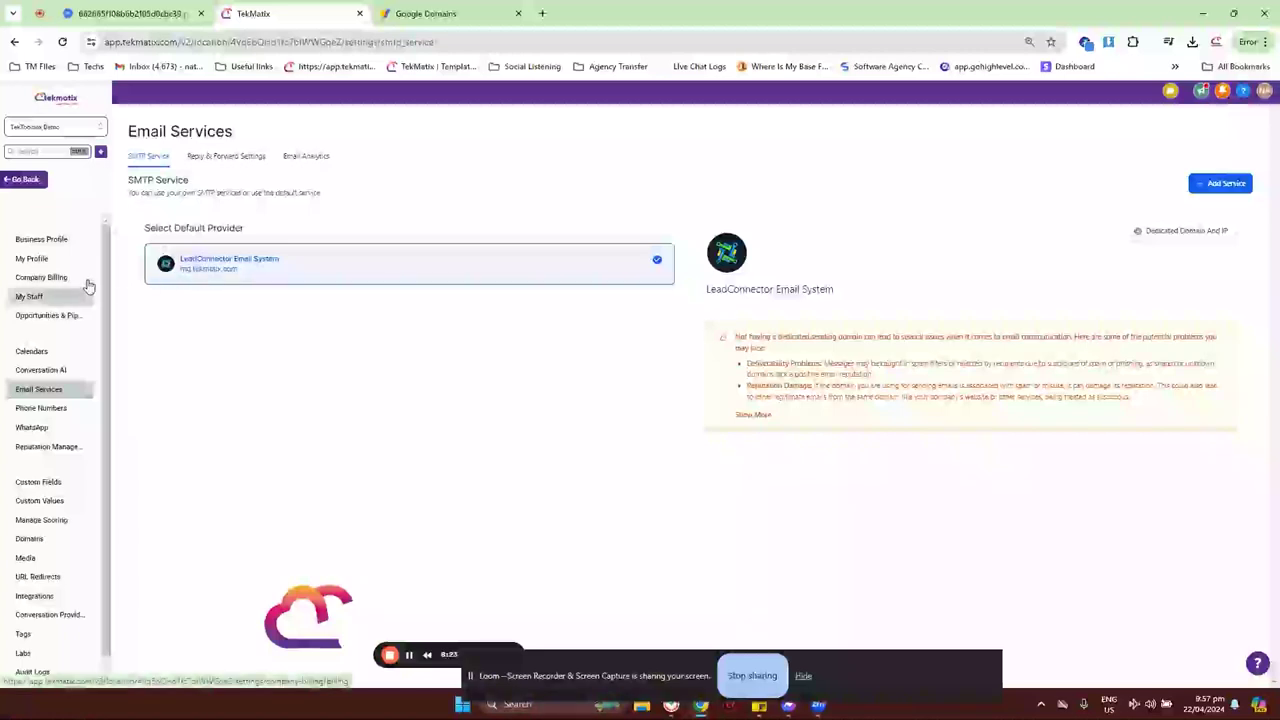
Open the Business Profile settings and examine the domain part of the business email address.
{"action": "left_click", "coordinate": [72, 246]}
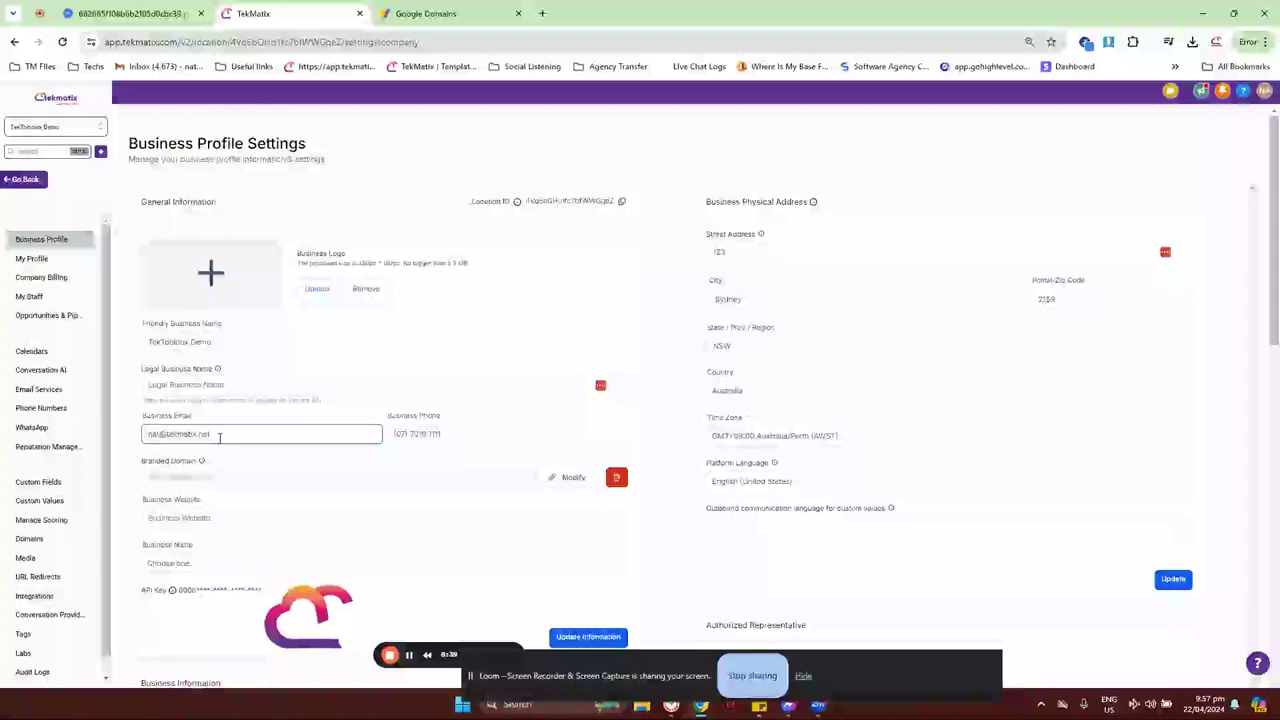
{"action": "left_click_drag", "start_coordinate": [221, 437], "coordinate": [140, 435]}
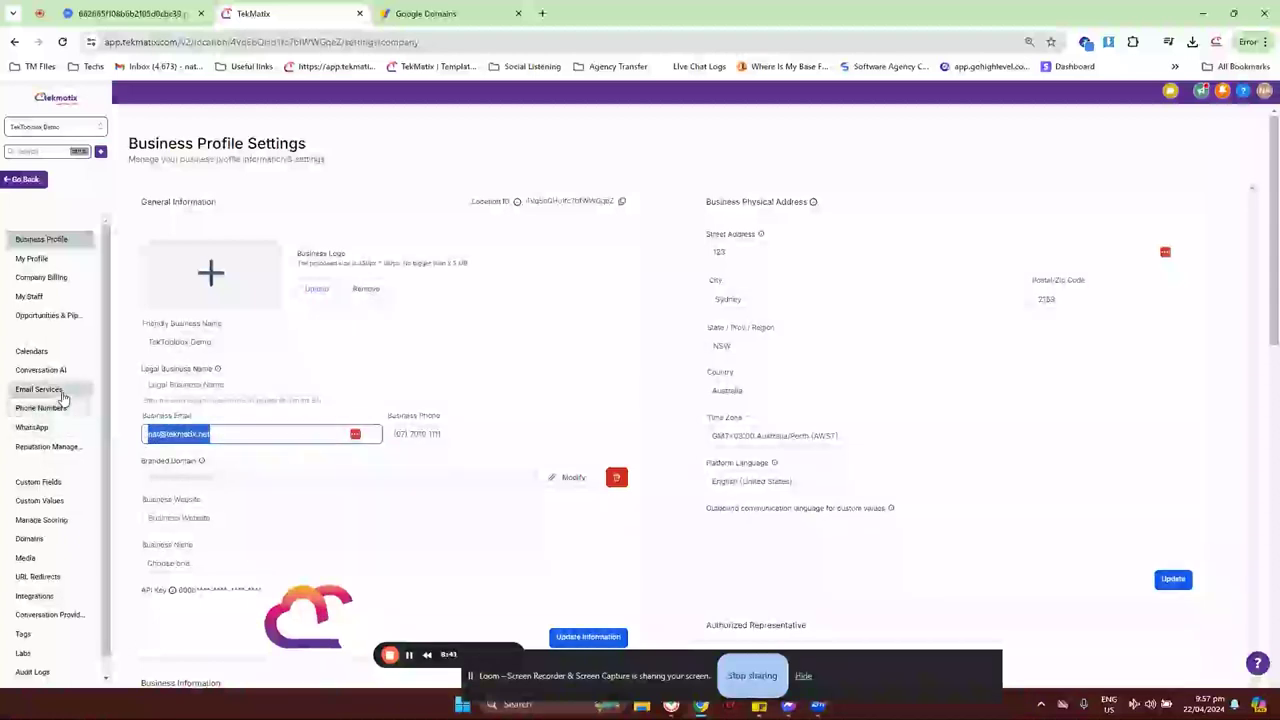
{"action": "left_click", "coordinate": [231, 433]}
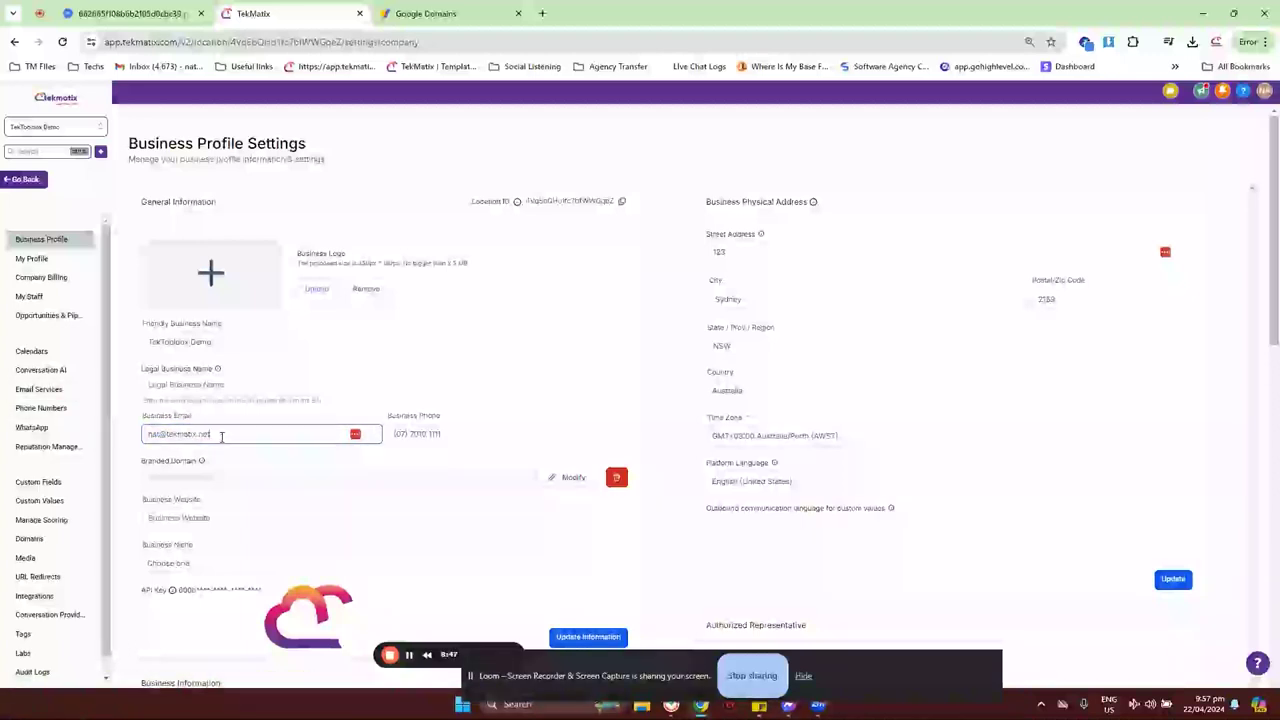
{"action": "left_click_drag", "start_coordinate": [222, 437], "coordinate": [166, 442]}
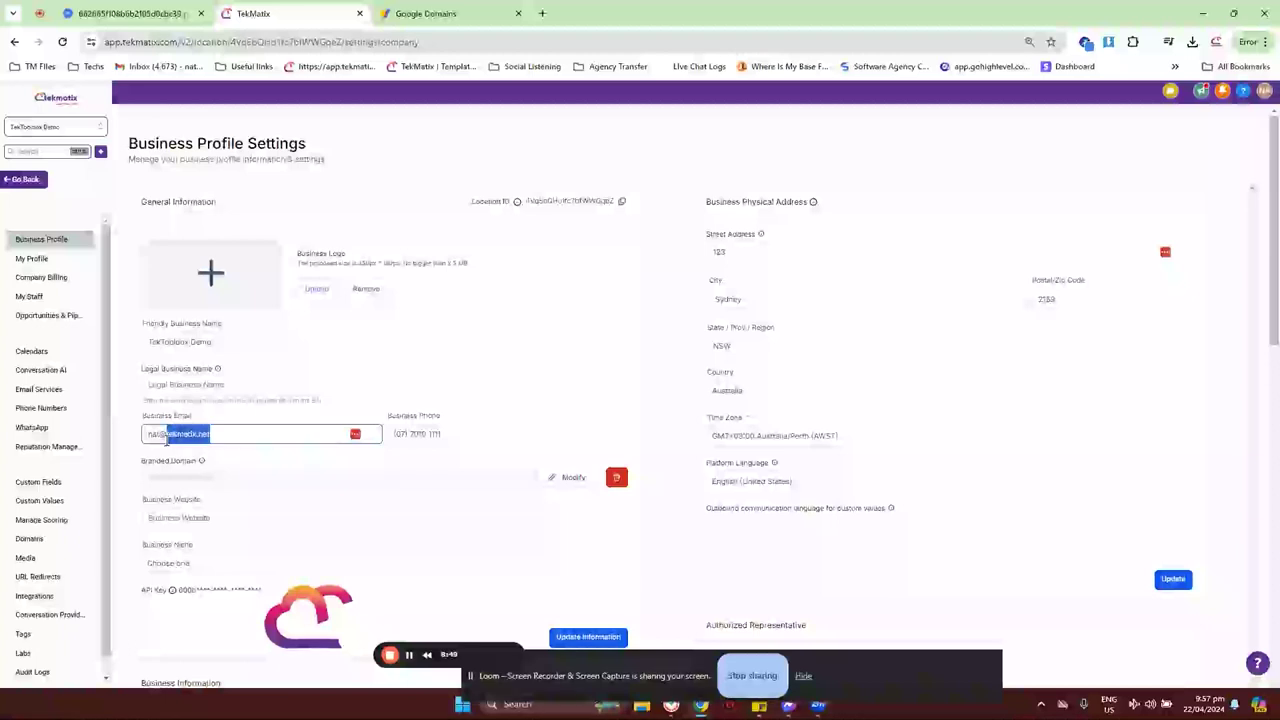
Return to Email Services, dismiss the deliverability notification and open the form for adding a dedicated email domain.
{"action": "left_click", "coordinate": [67, 392]}
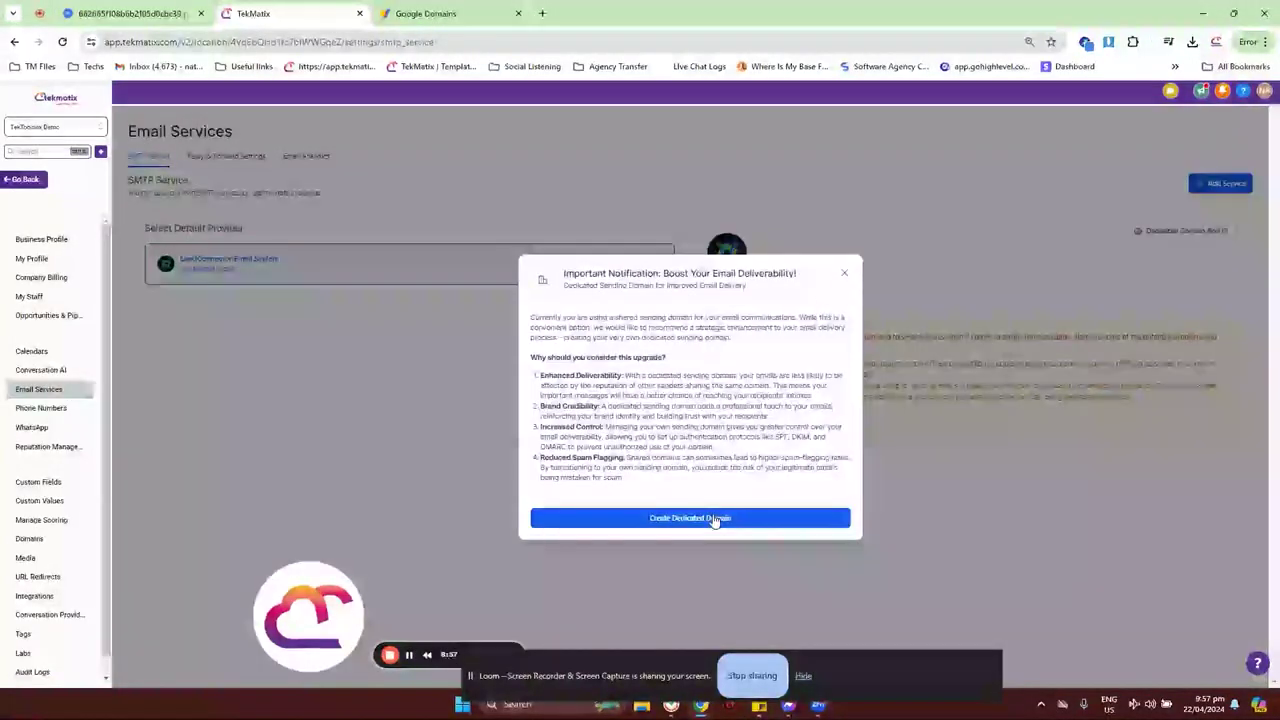
{"action": "left_click", "coordinate": [846, 275]}
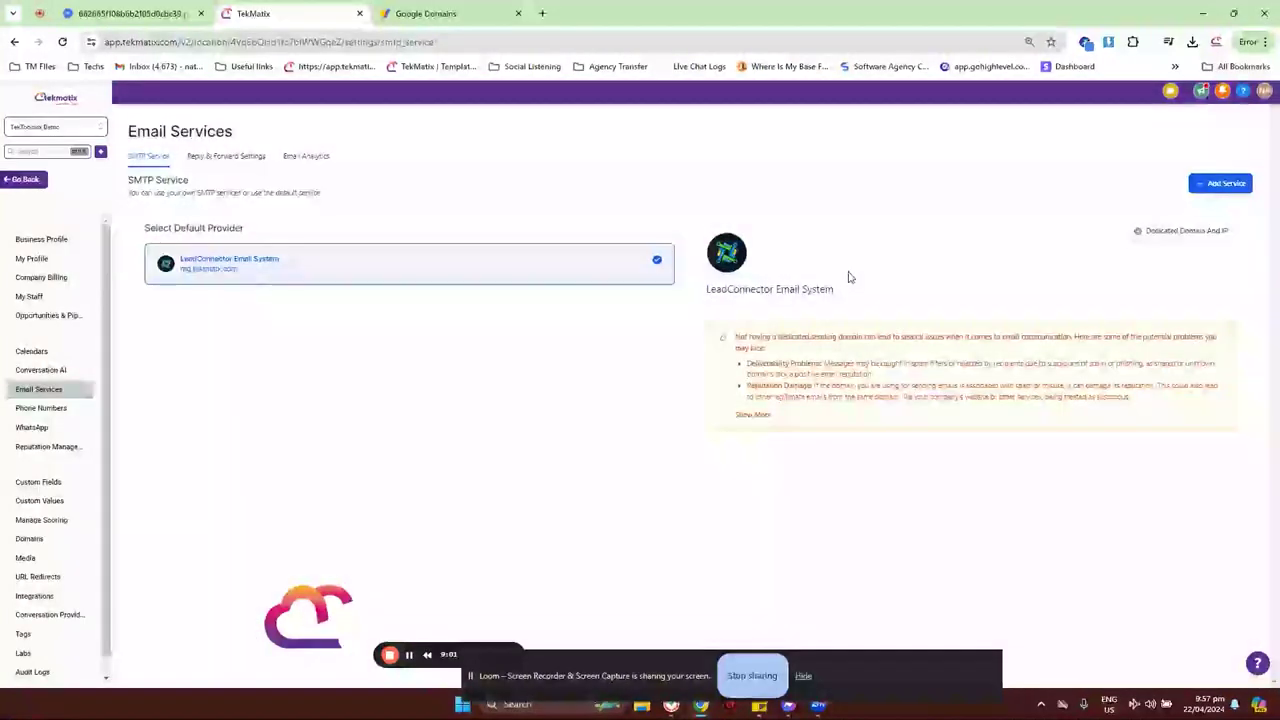
{"action": "left_click", "coordinate": [1187, 236]}
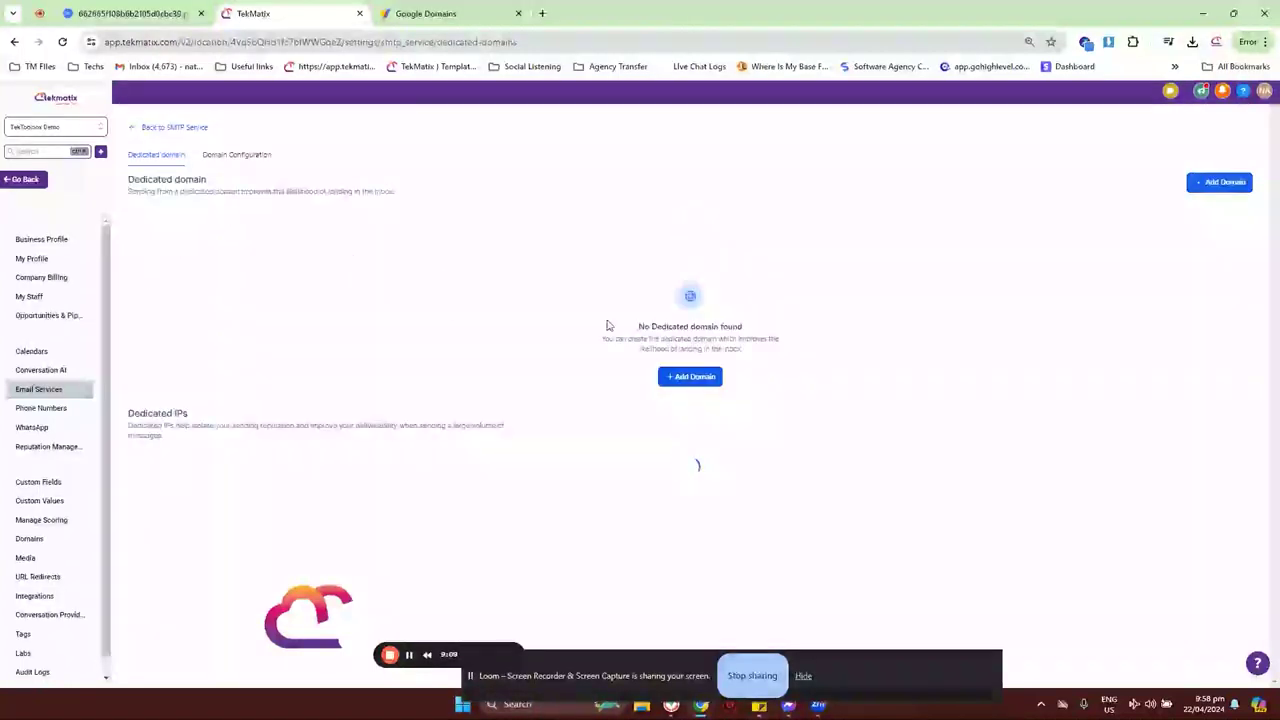
{"action": "left_click", "coordinate": [700, 380]}
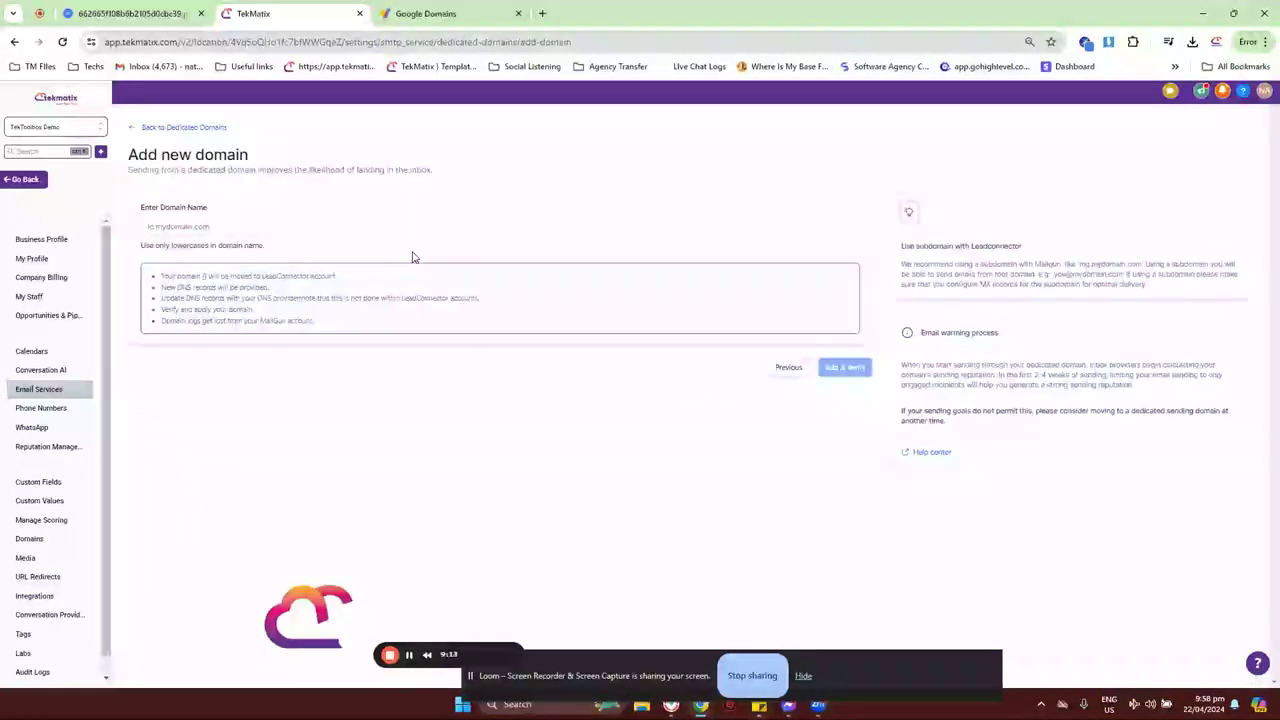
Try to add mg.tekmatix.net as a dedicated email domain, first using the same domain and again with the Create New option.
{"action": "left_click", "coordinate": [325, 225]}
{"action": "type", "text": "mg.te"}
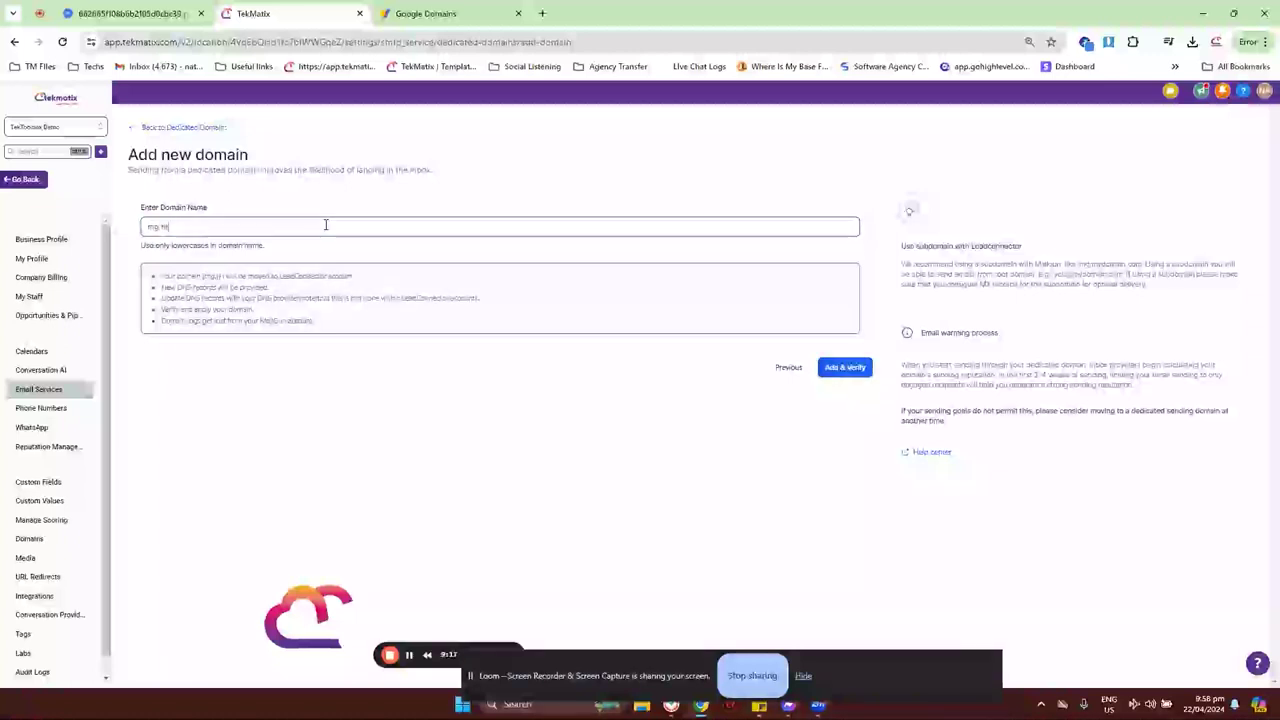
{"action": "type", "text": "kmatix.net"}
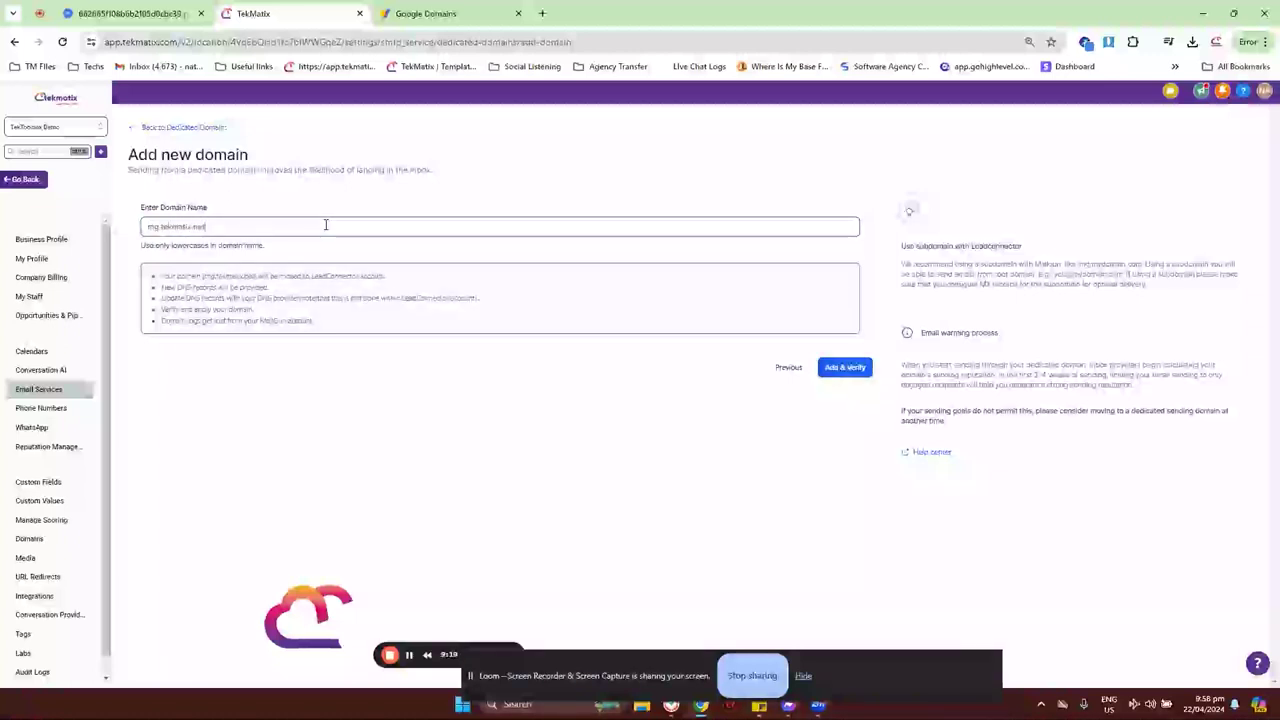
{"action": "left_click", "coordinate": [847, 368]}
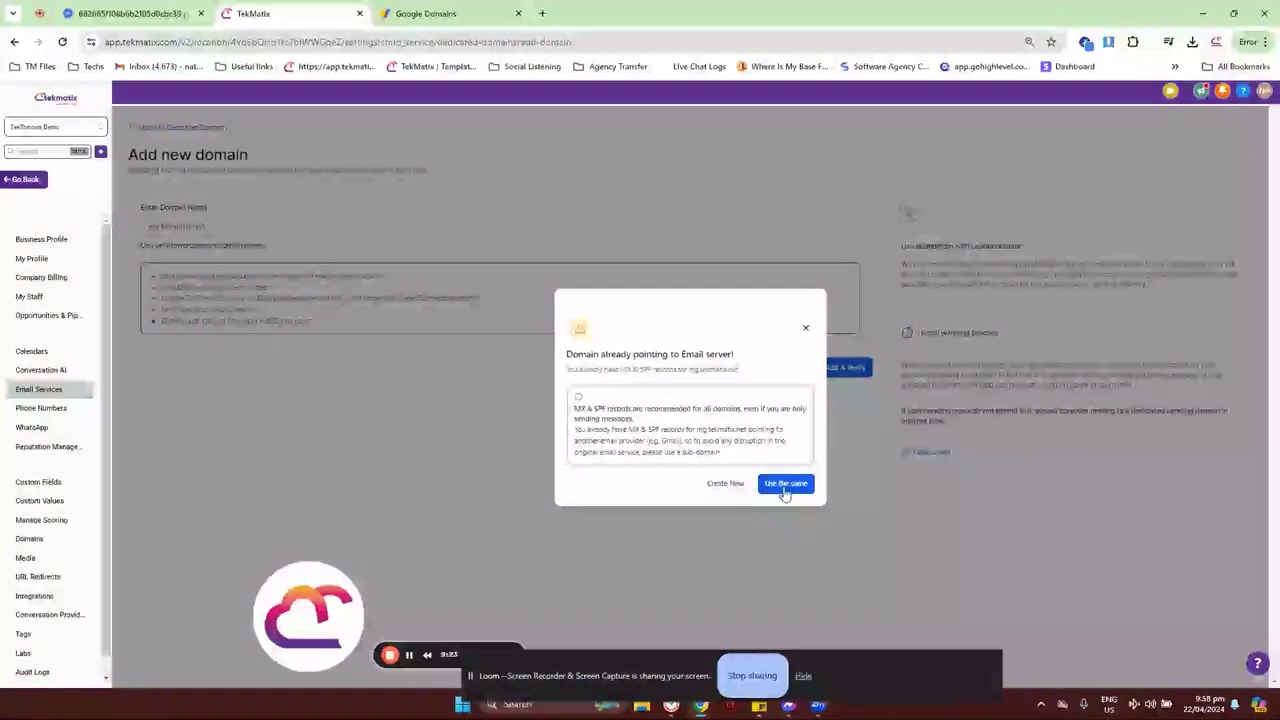
{"action": "left_click", "coordinate": [785, 486]}
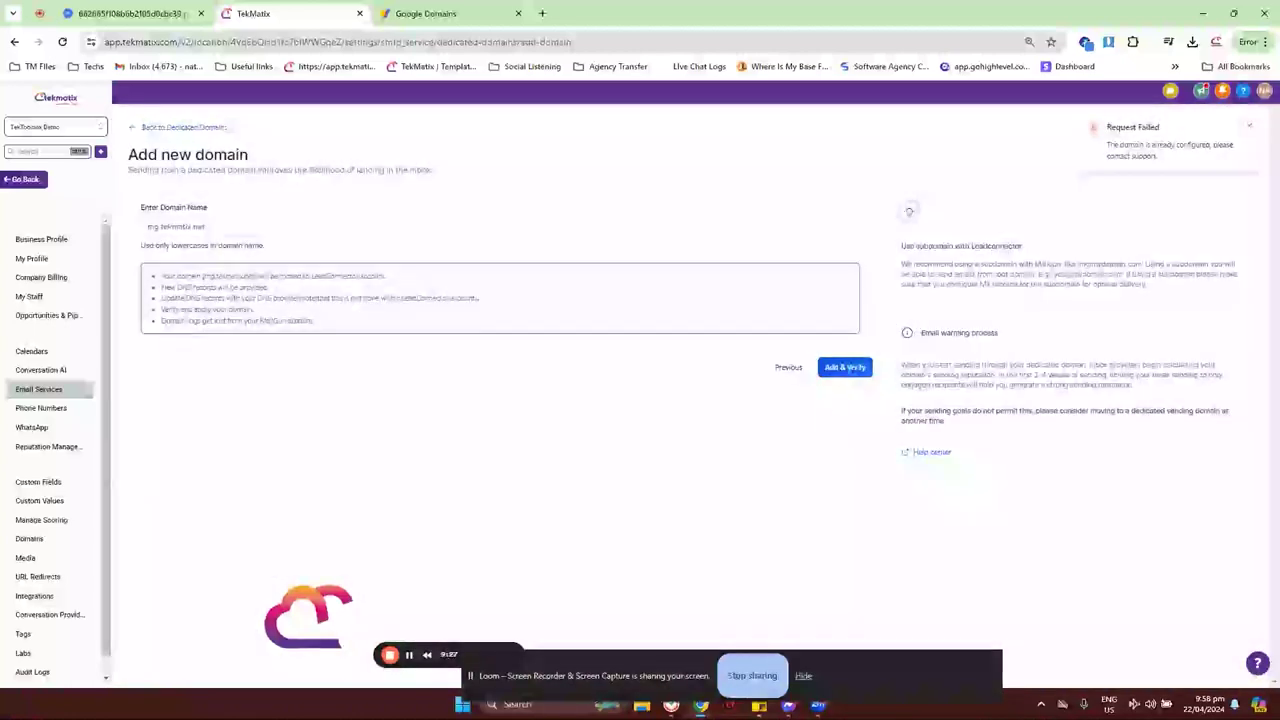
{"action": "left_click", "coordinate": [848, 368]}
{"action": "left_click", "coordinate": [723, 488]}
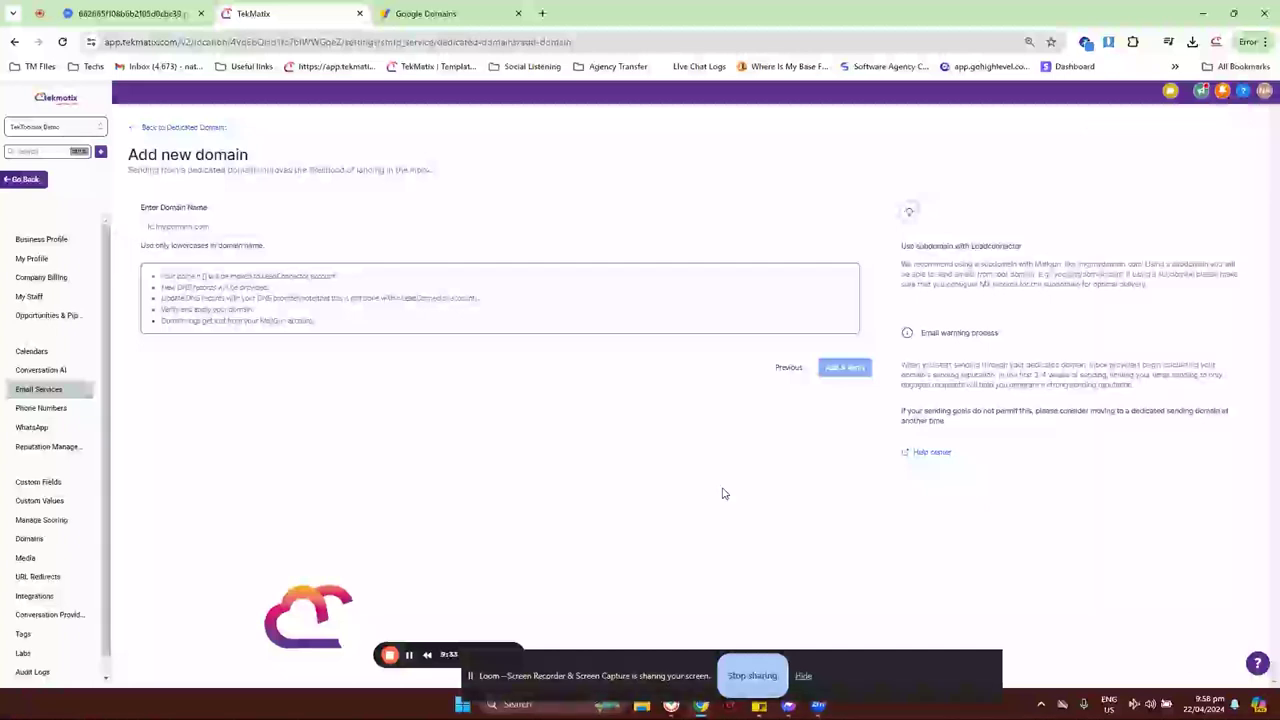
Re-enter mg.tekmatix.net as the dedicated domain, submit it for verification and choose to create a new one.
{"action": "left_click", "coordinate": [471, 229]}
{"action": "type", "text": "mg"}
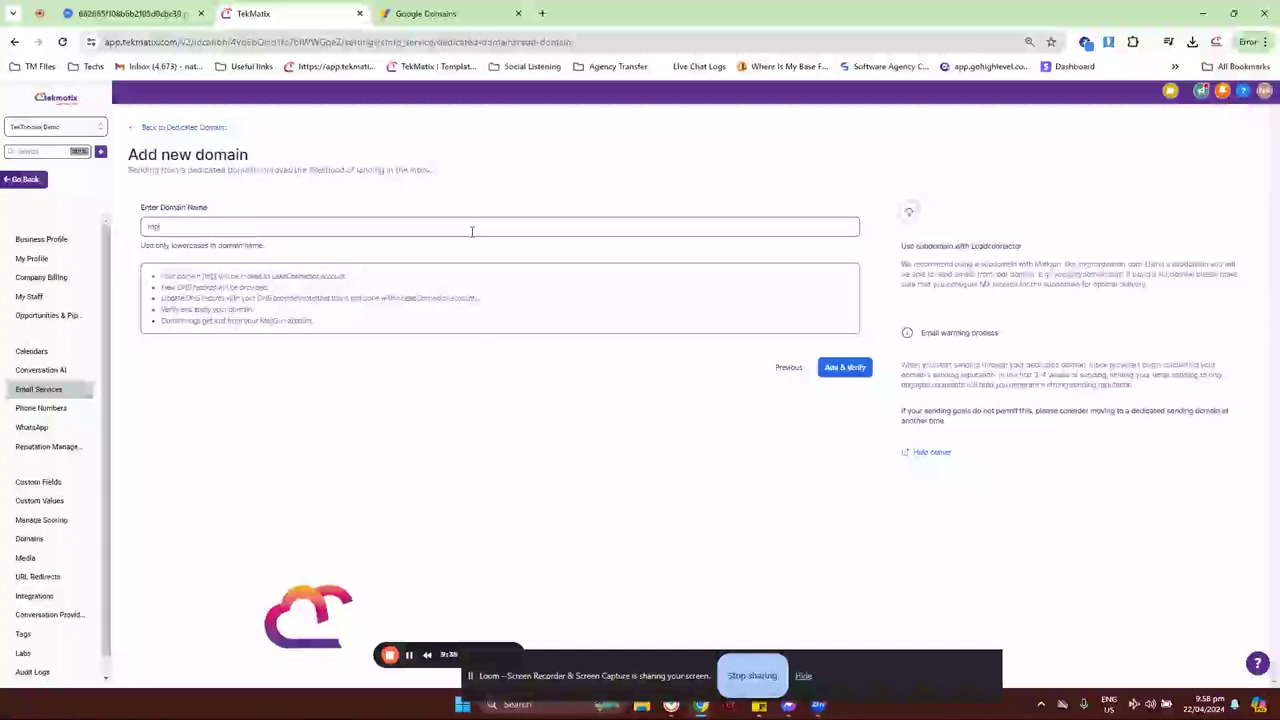
{"action": "type", "text": ".tekmatix"}
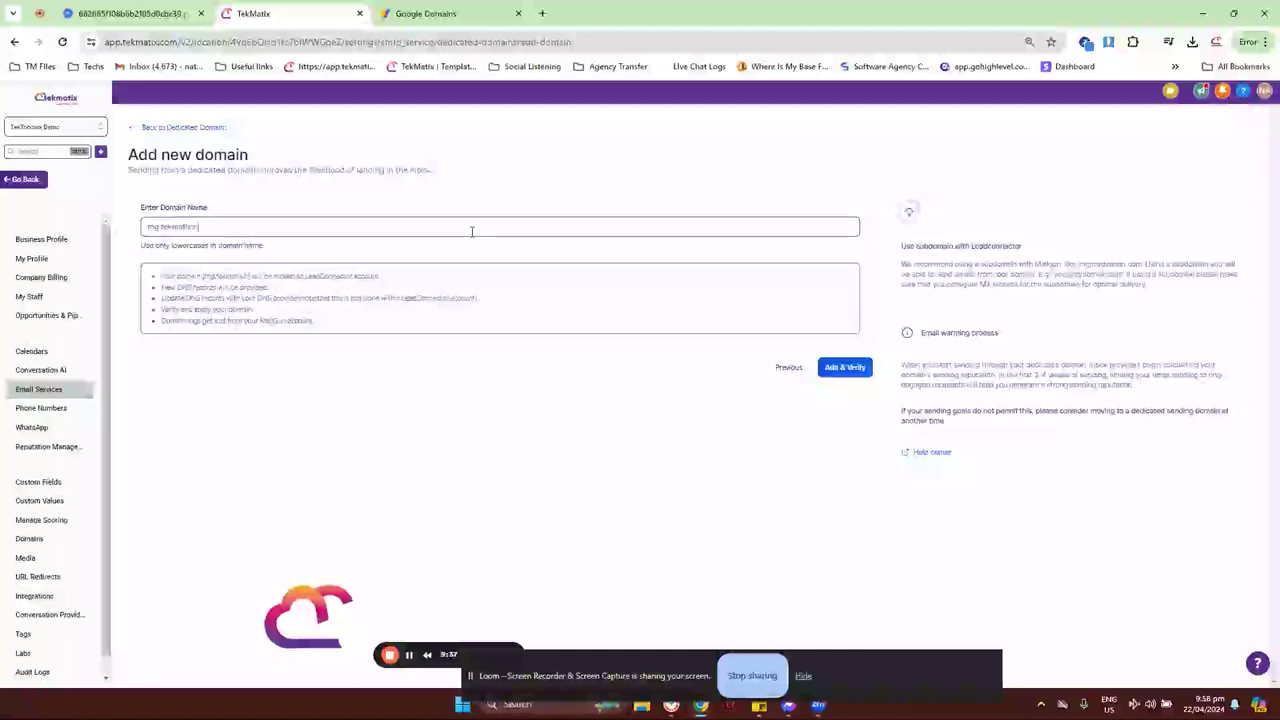
{"action": "type", "text": ".net"}
{"action": "left_click", "coordinate": [840, 368]}
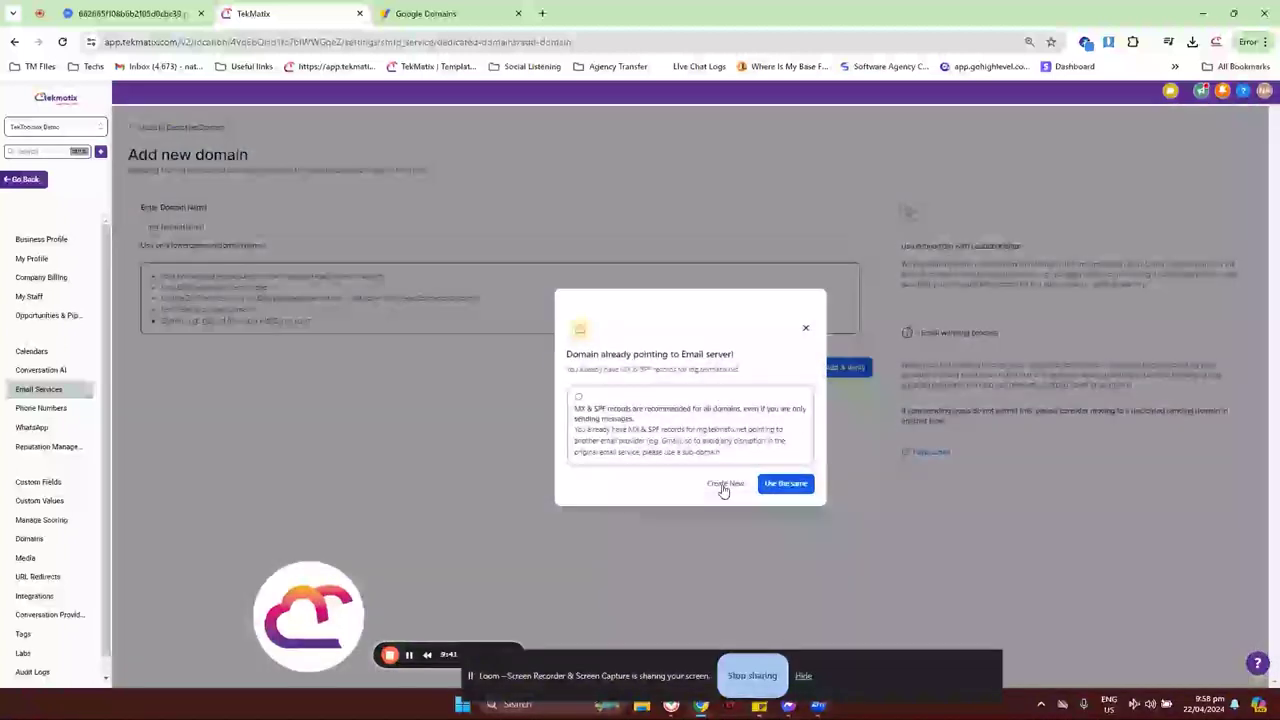
{"action": "left_click", "coordinate": [724, 485]}
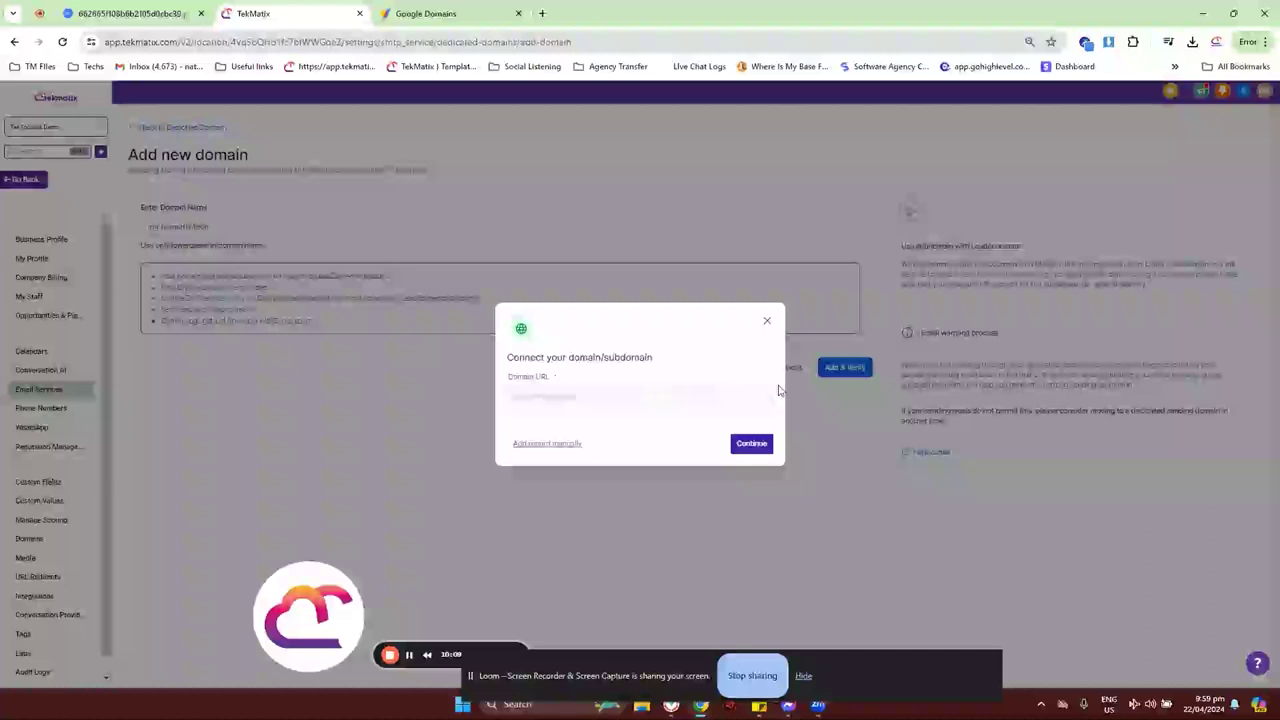
Examine the DNS records for manual domain setup, close them and return to the overview image of domain types.
{"action": "left_click", "coordinate": [569, 444]}
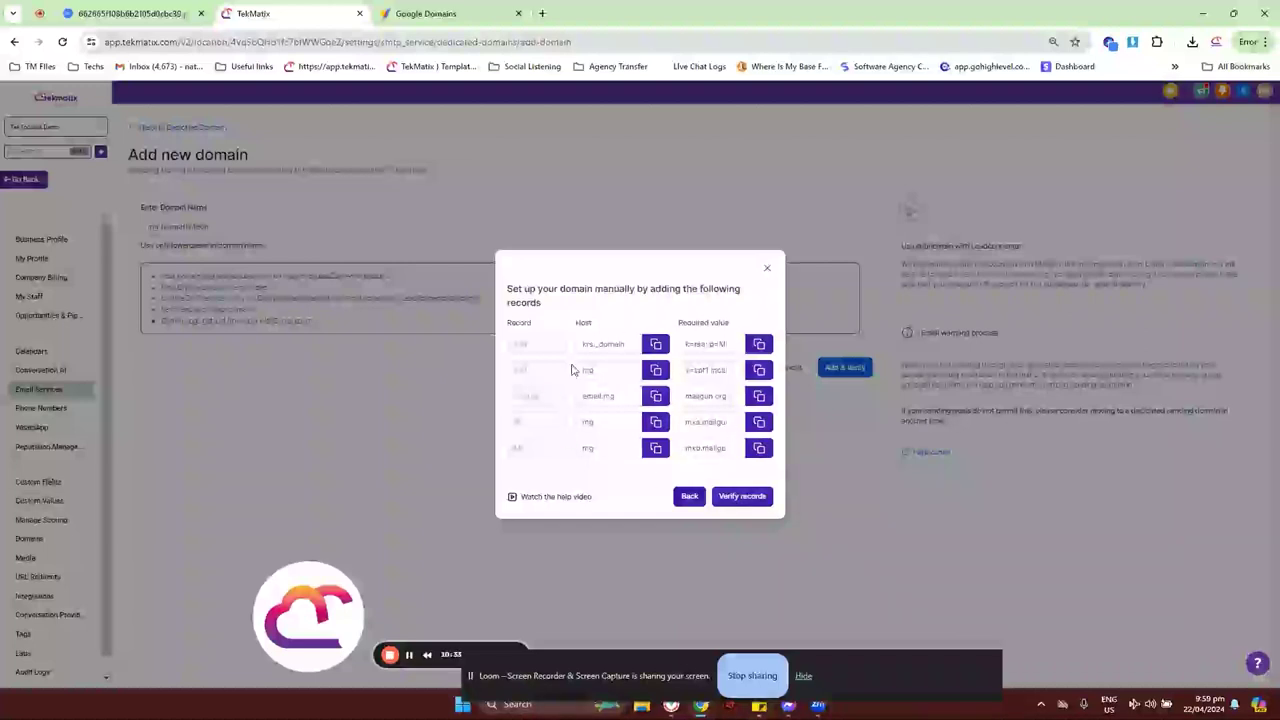
{"action": "left_click", "coordinate": [767, 269]}
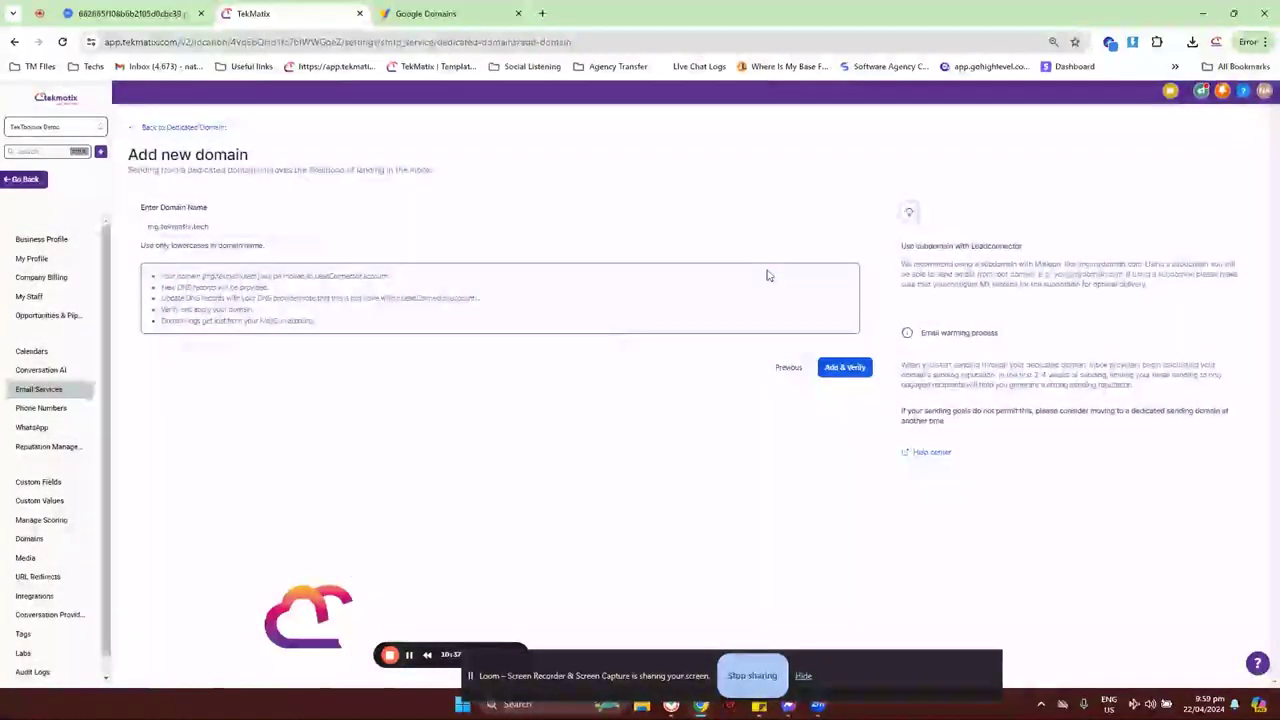
{"action": "left_click", "coordinate": [178, 12]}
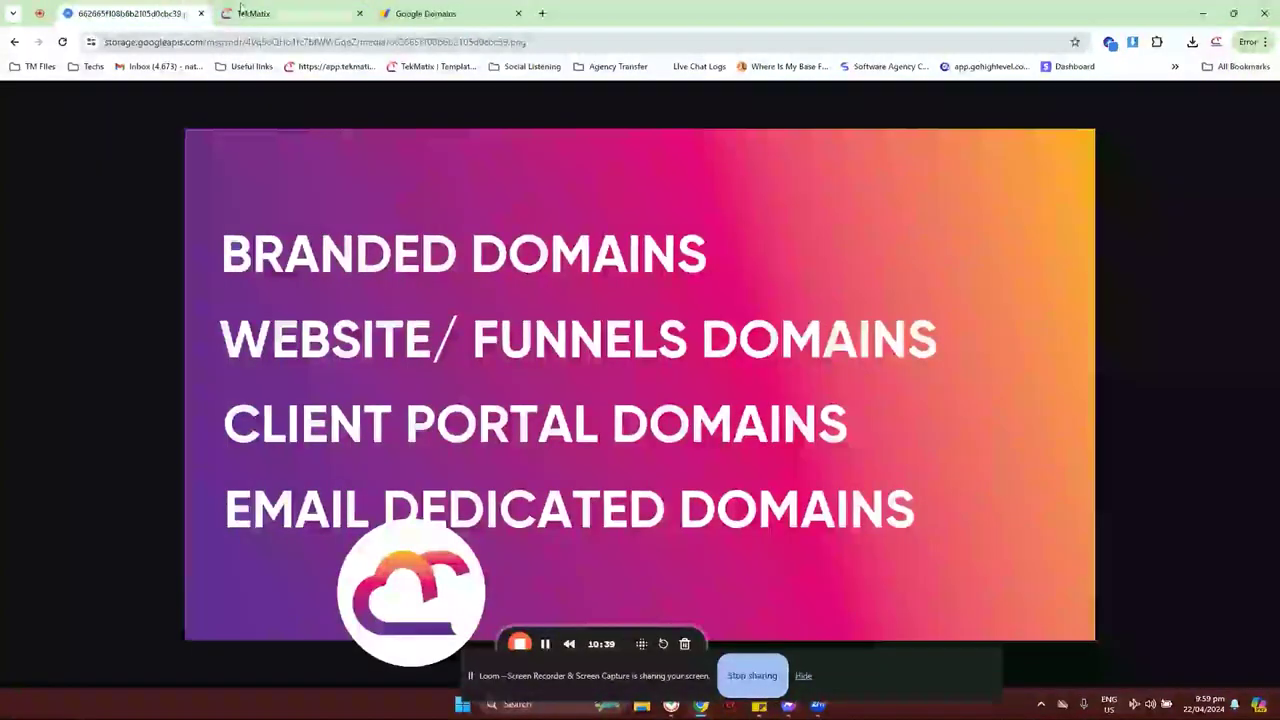